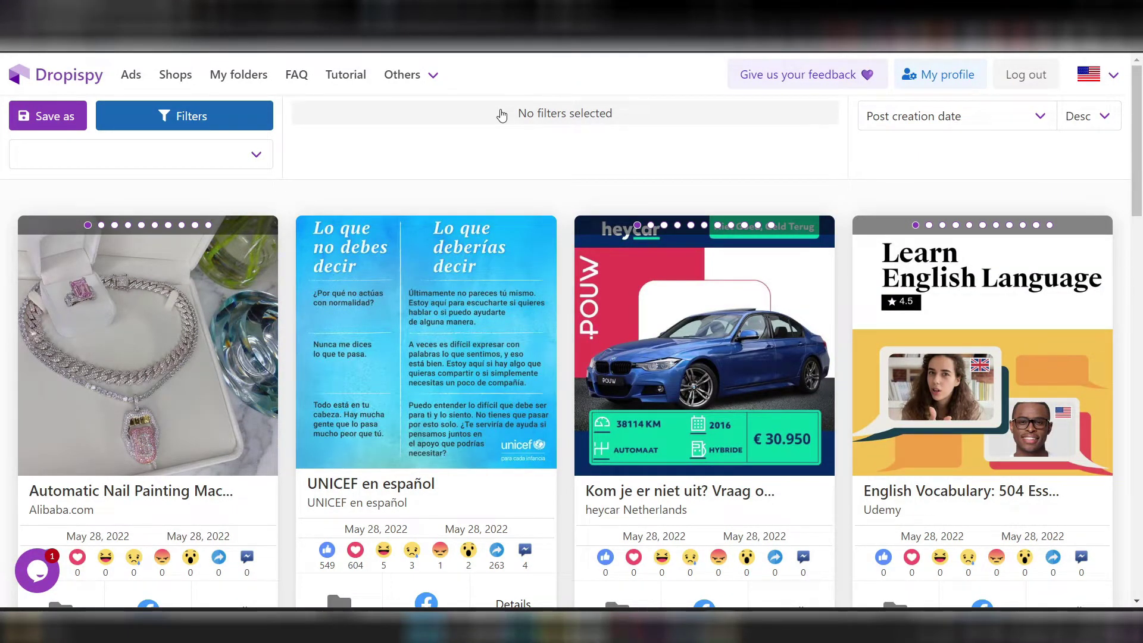
Apply the saved Dropshipping filter set, limiting ads to Shopify, Magento and WooCommerce stores.
scroll(541, 205, down, 5)
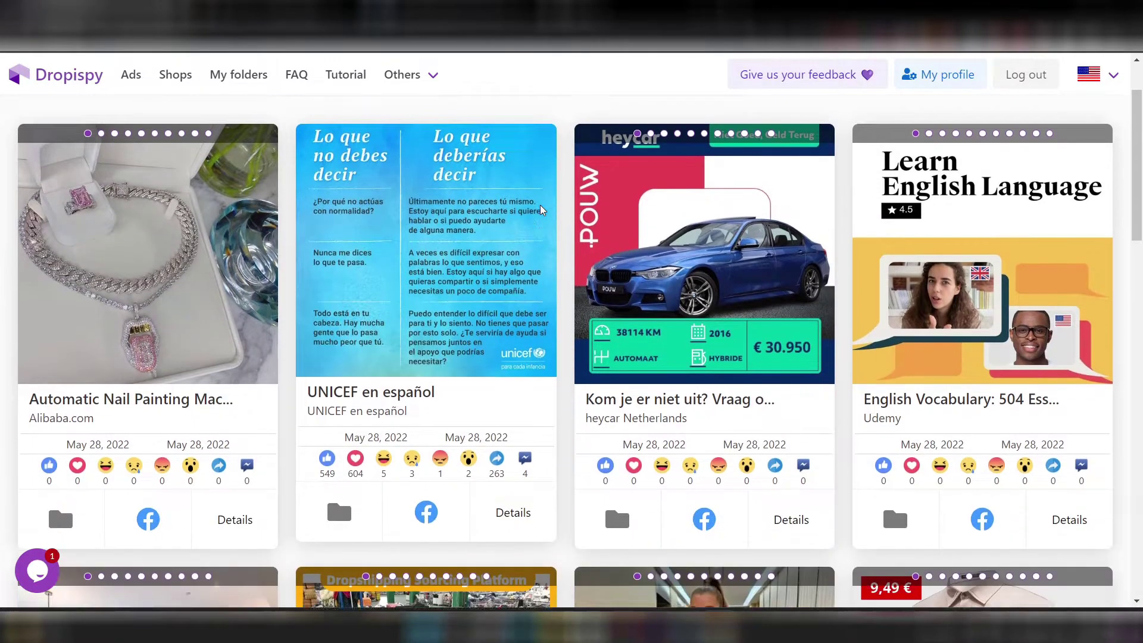
scroll(542, 203, down, 10)
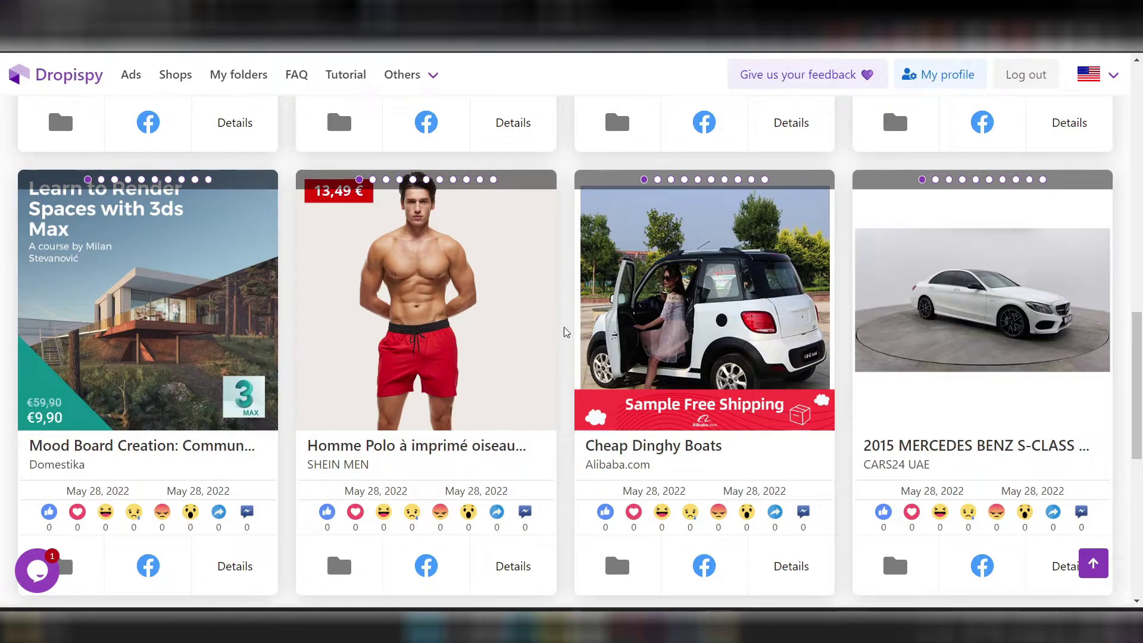
scroll(565, 330, down, 1)
scroll(564, 332, down, 2)
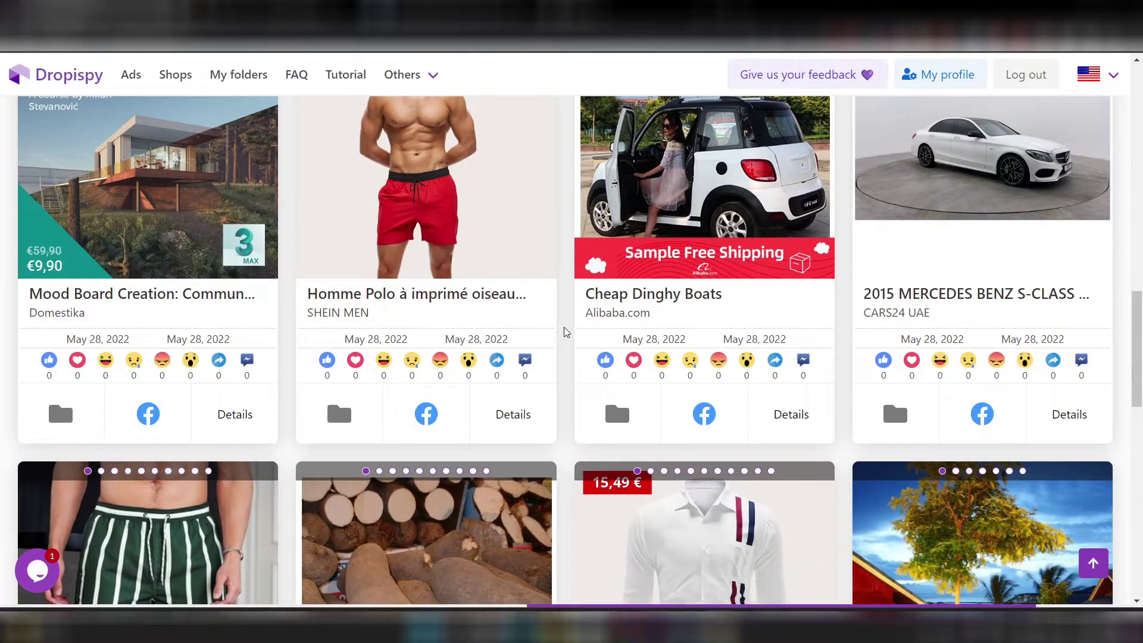
scroll(564, 332, up, 10)
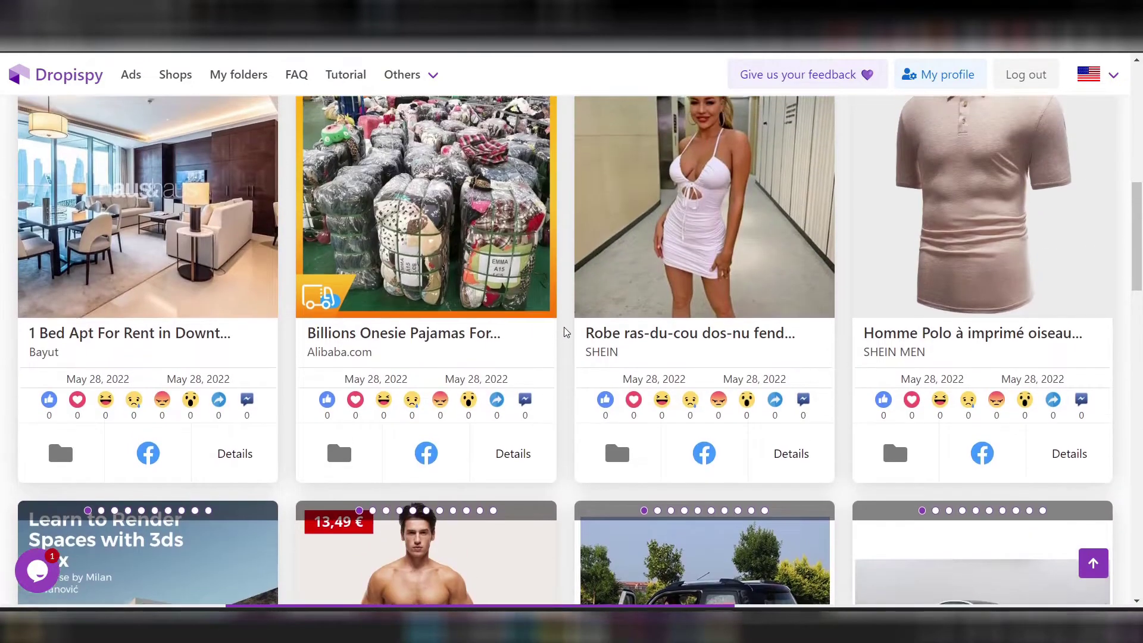
scroll(563, 331, up, 5)
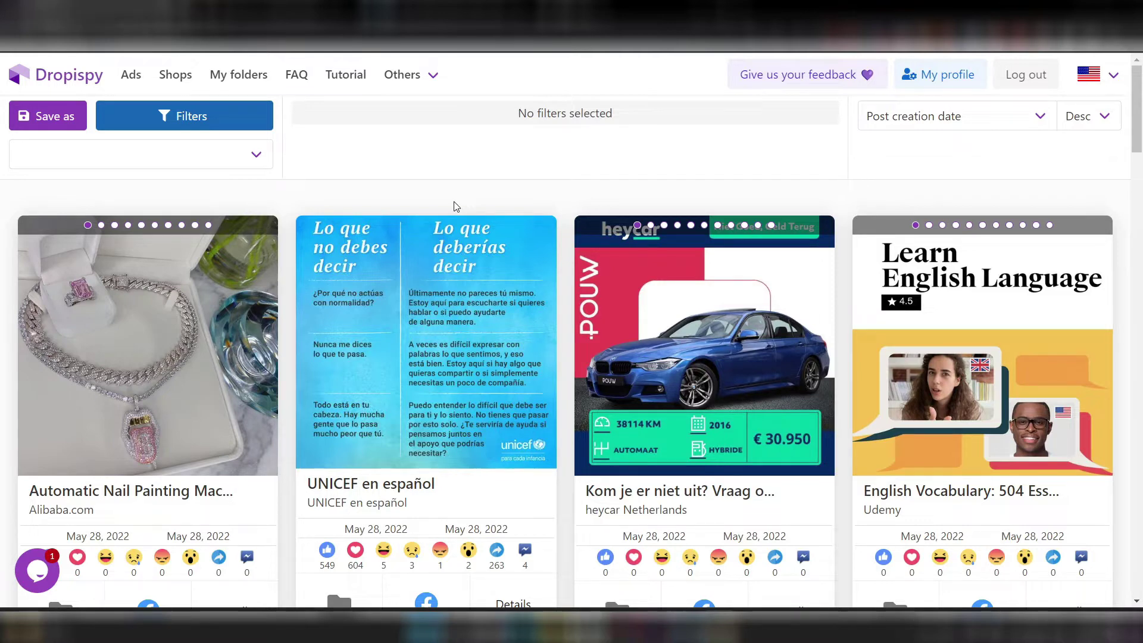
click(260, 156)
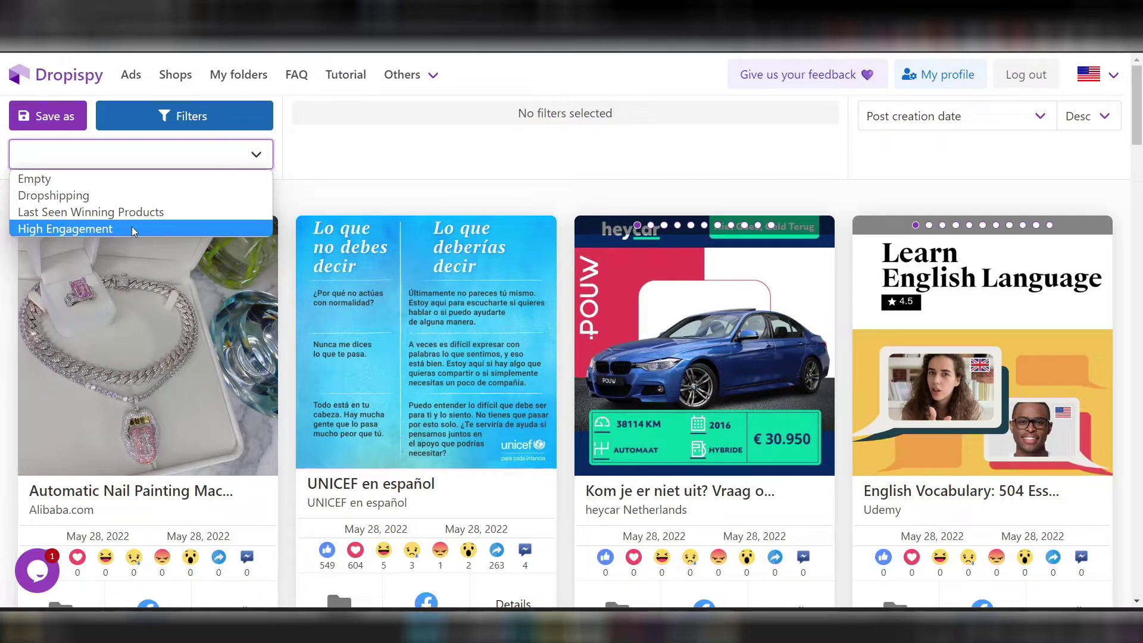
click(99, 204)
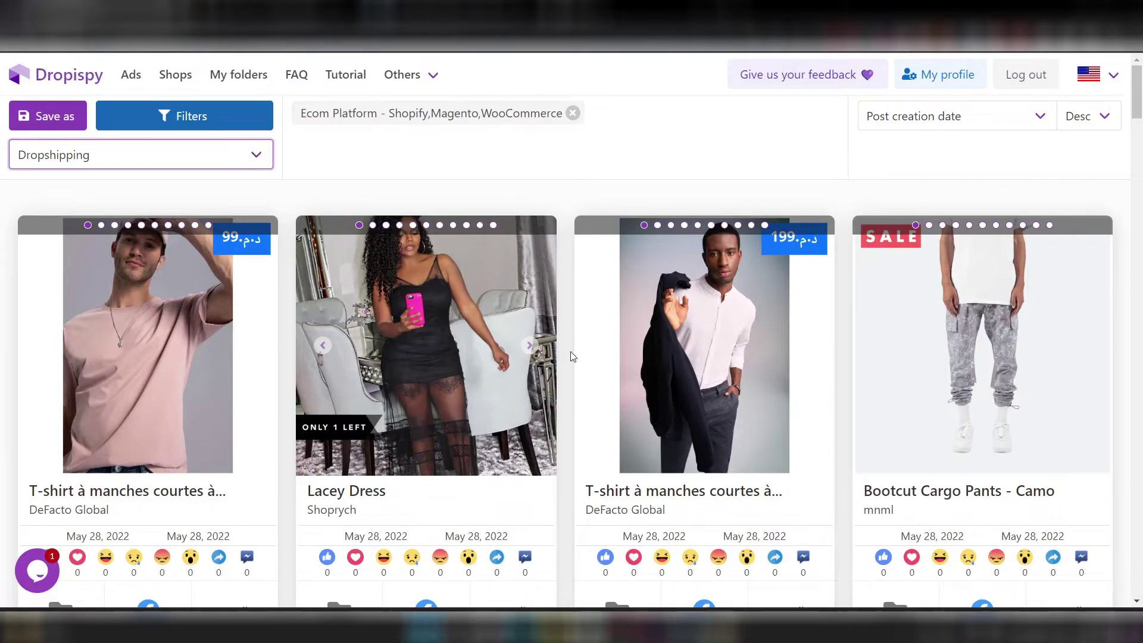
scroll(572, 366, down, 9)
scroll(573, 369, down, 6)
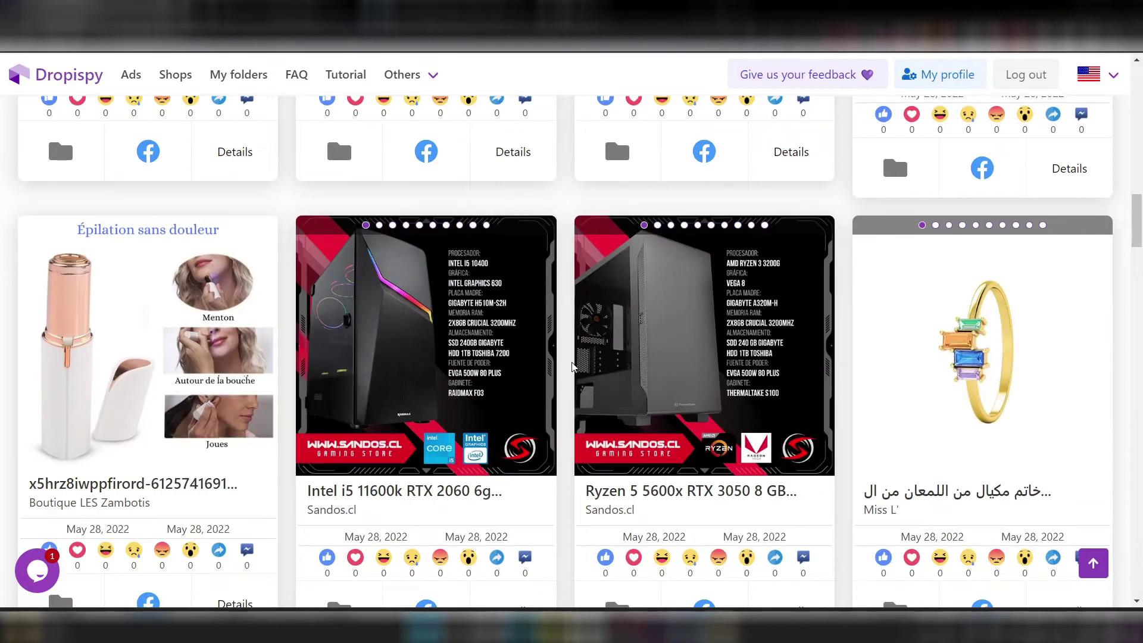
scroll(573, 366, down, 6)
scroll(573, 363, down, 2)
scroll(573, 364, up, 15)
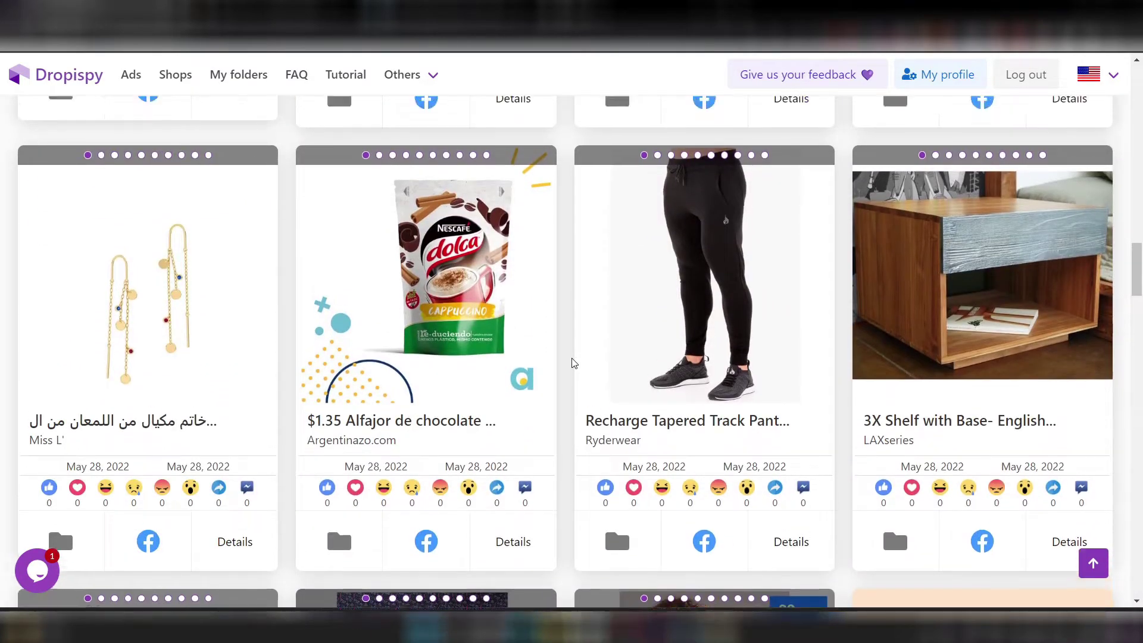
scroll(574, 363, up, 10)
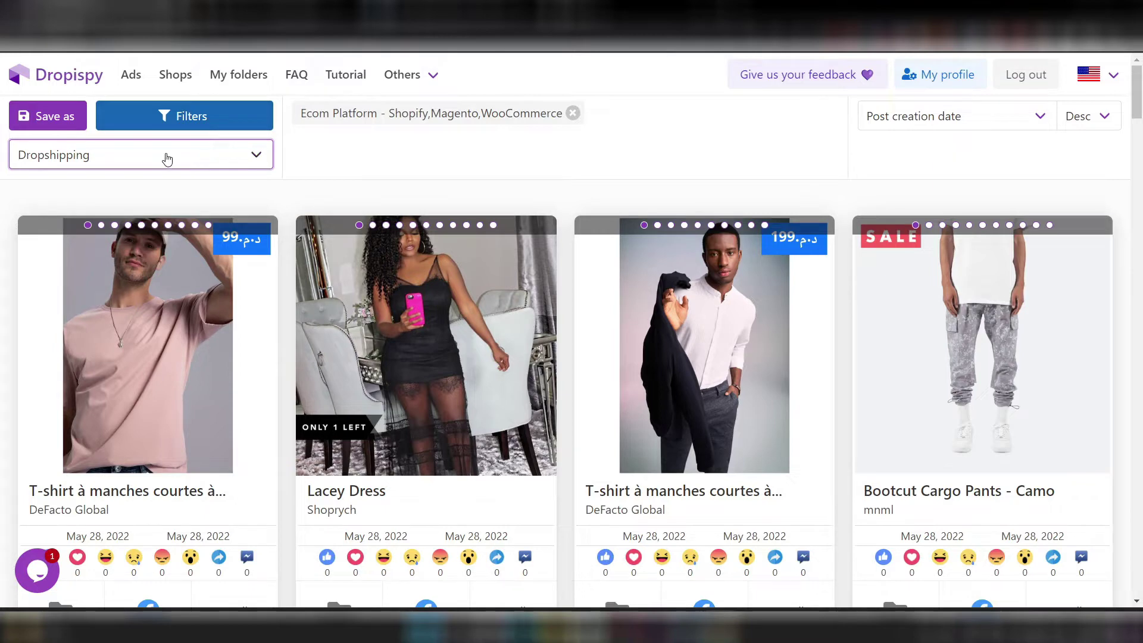
Restrict the Ecom Platform filter to Shopify by removing Magento and WooCommerce.
click(199, 119)
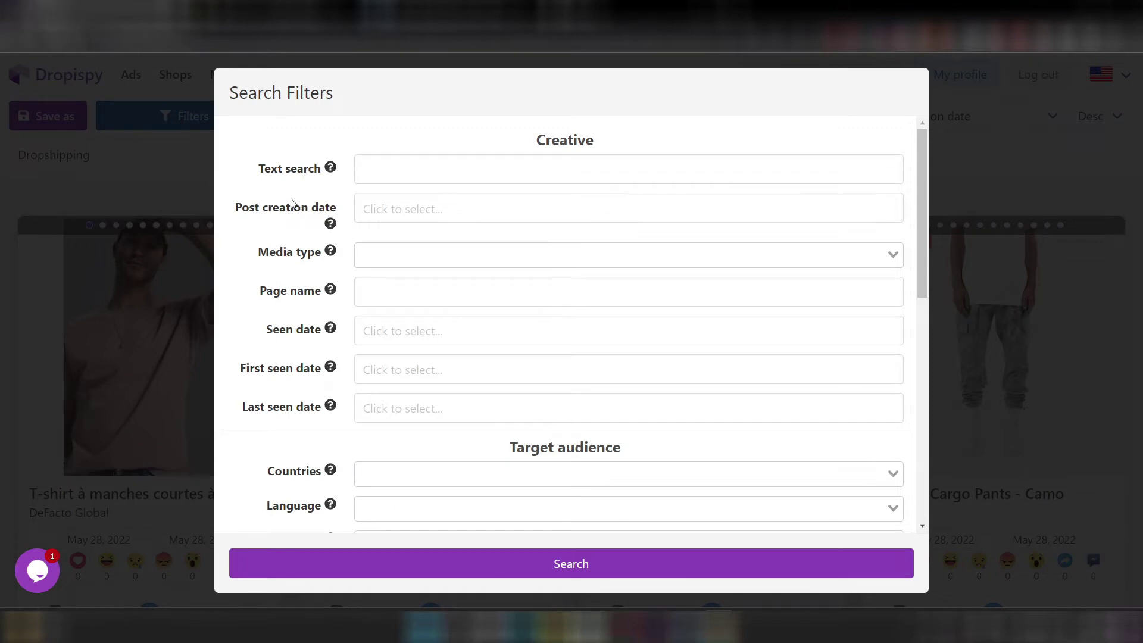
scroll(295, 285, down, 10)
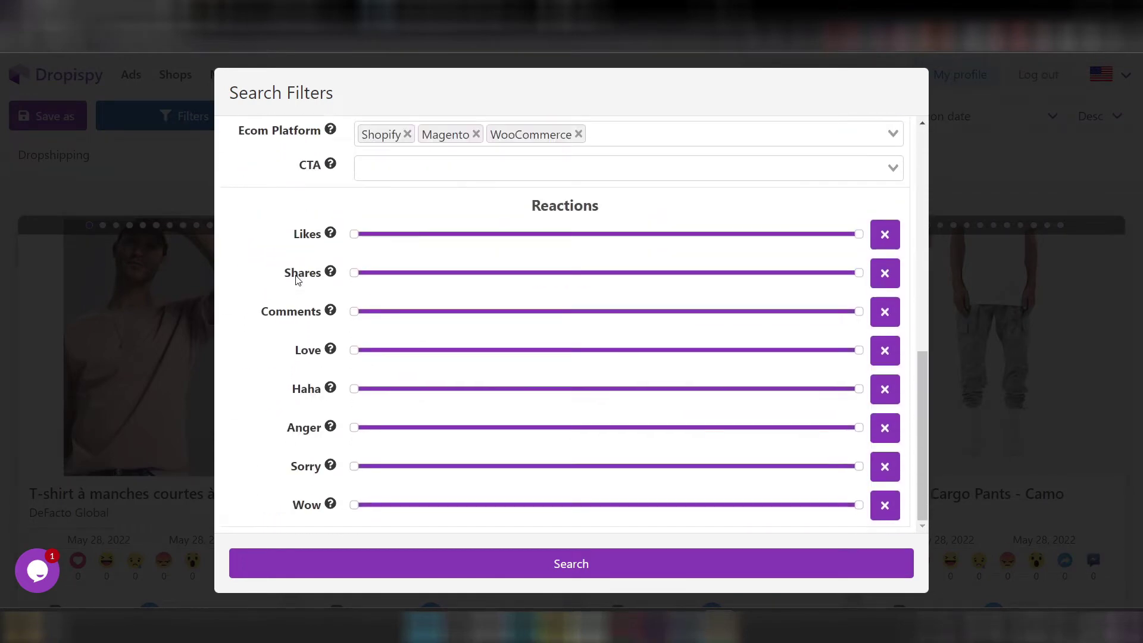
scroll(298, 280, up, 5)
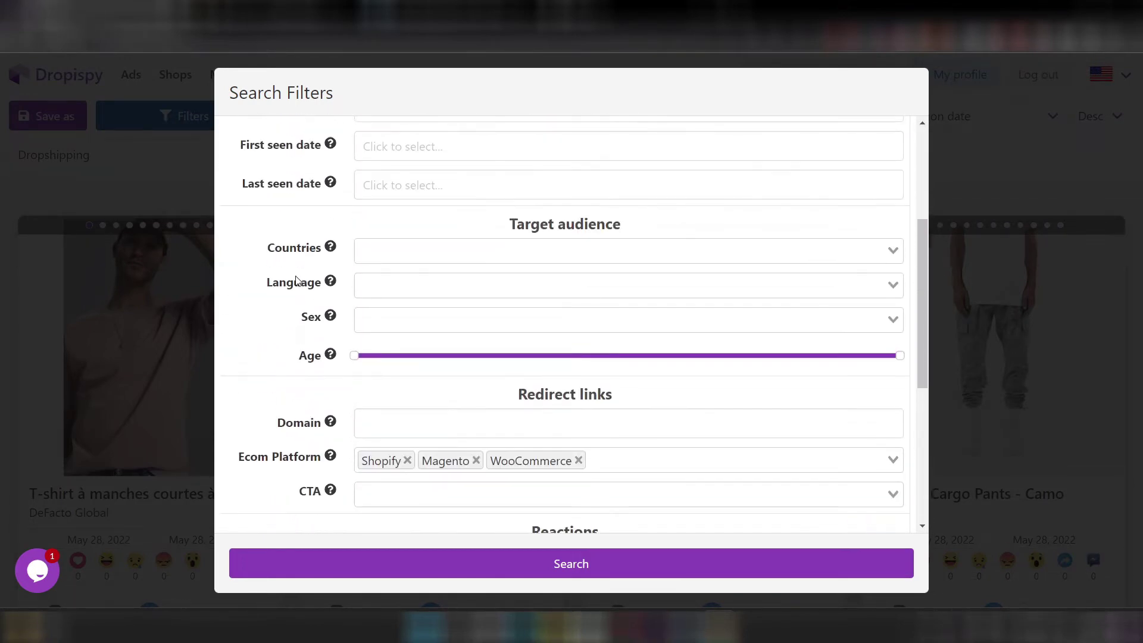
scroll(302, 389, down, 2)
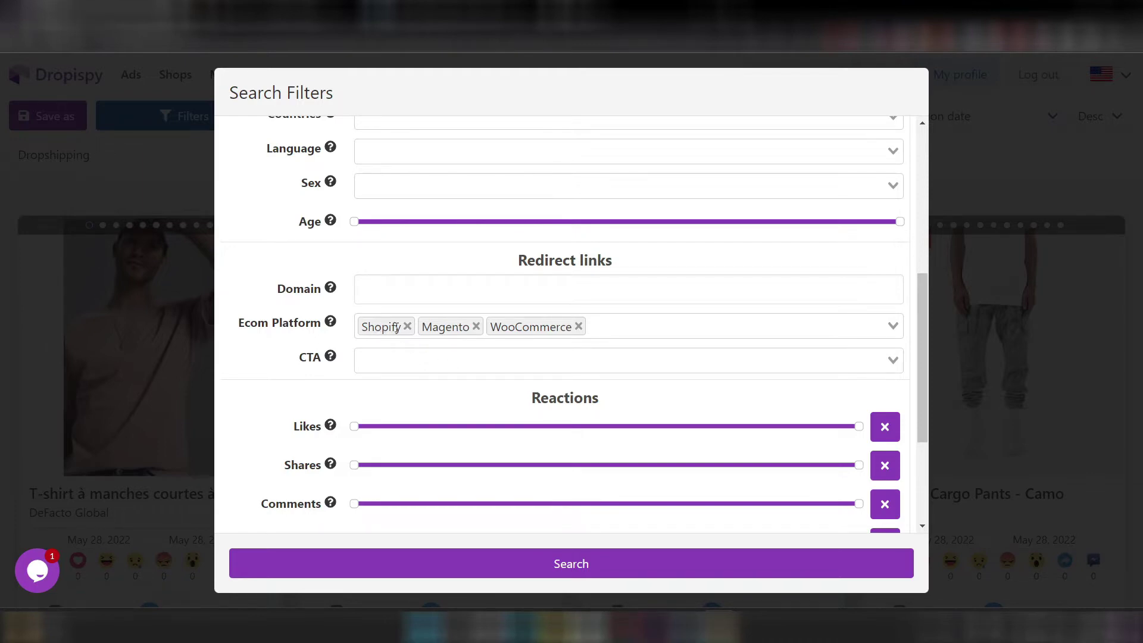
click(477, 326)
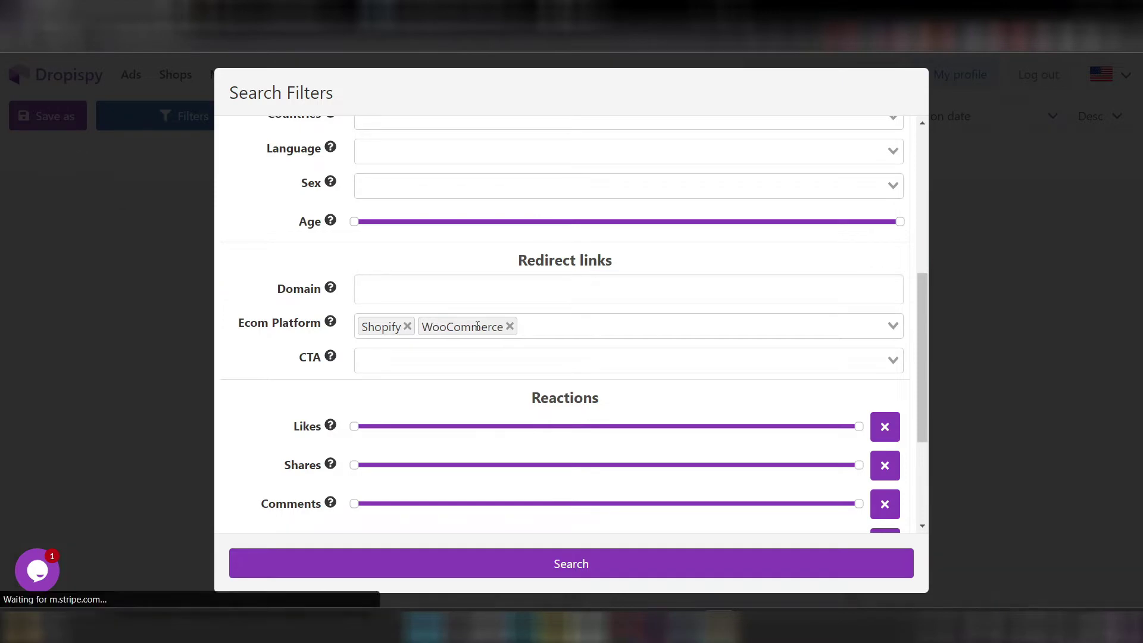
click(510, 326)
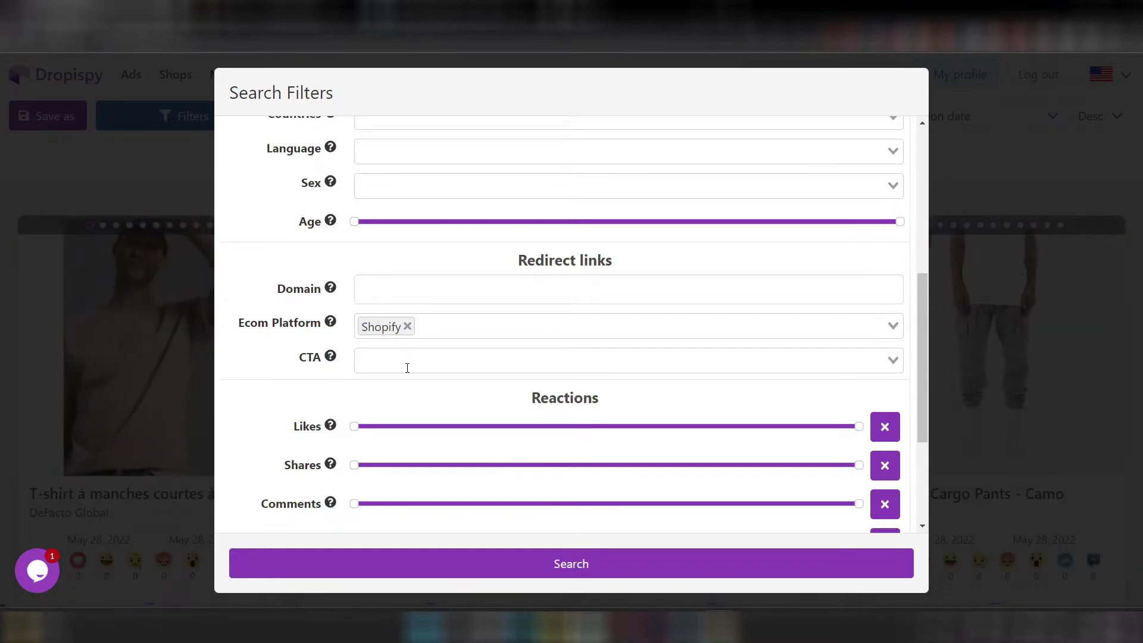
Set the CTA filter to SHOP_NOW.
click(407, 368)
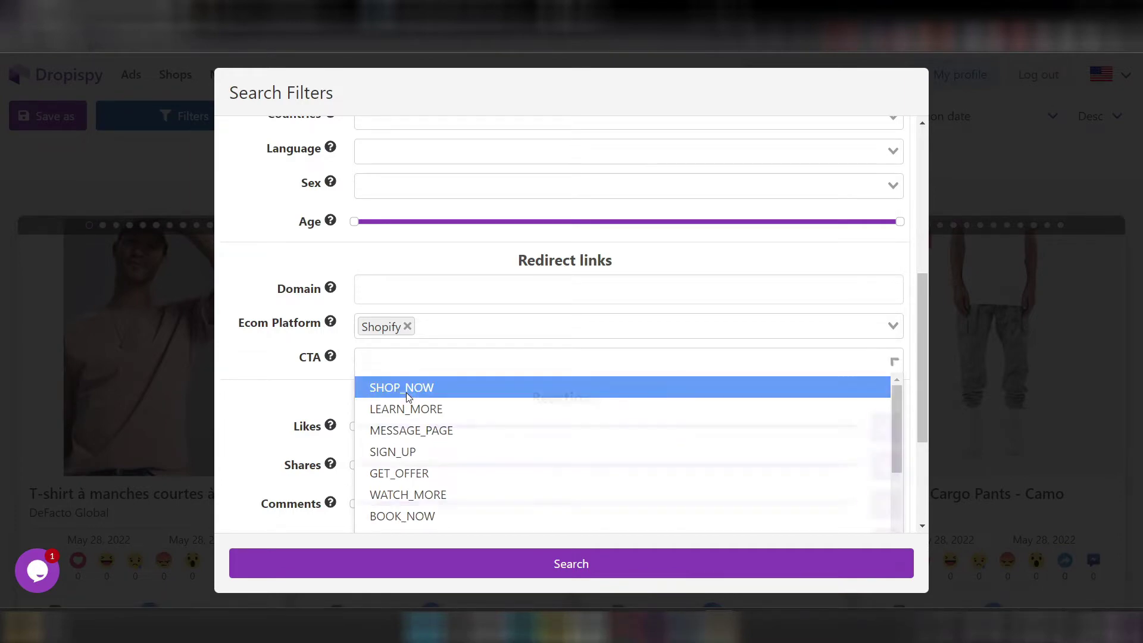
click(406, 392)
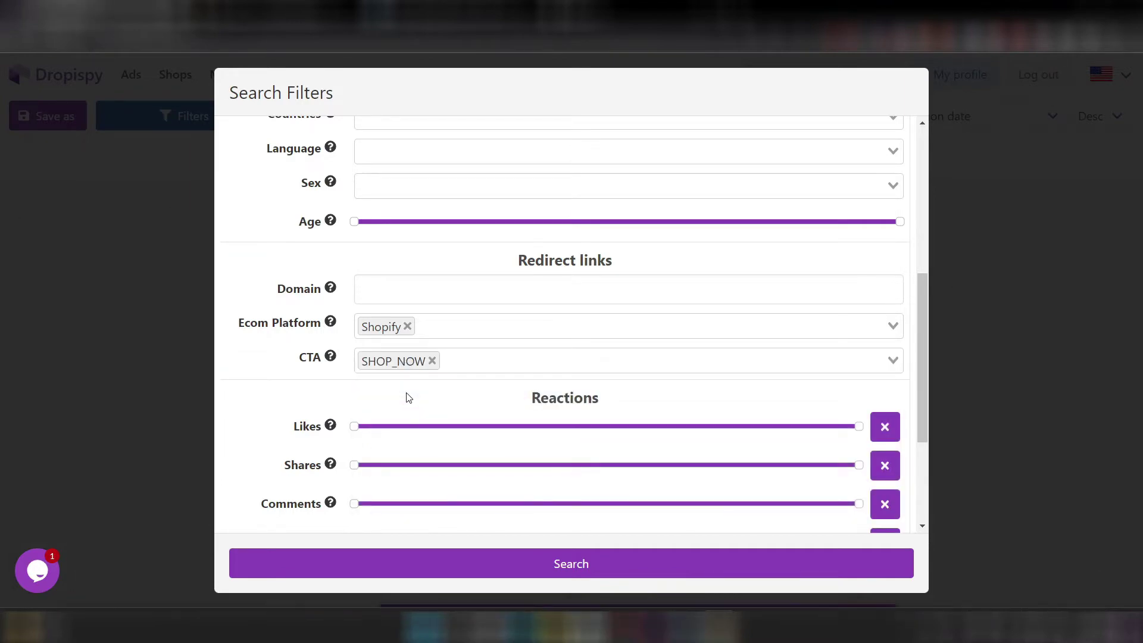
scroll(408, 398, up, 3)
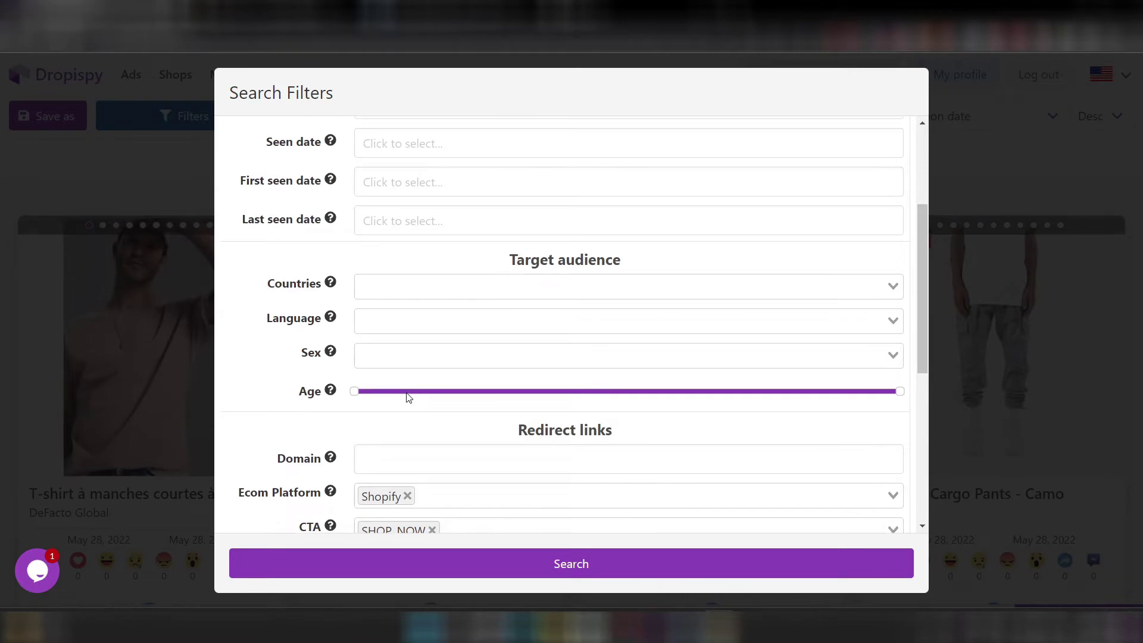
scroll(408, 397, up, 3)
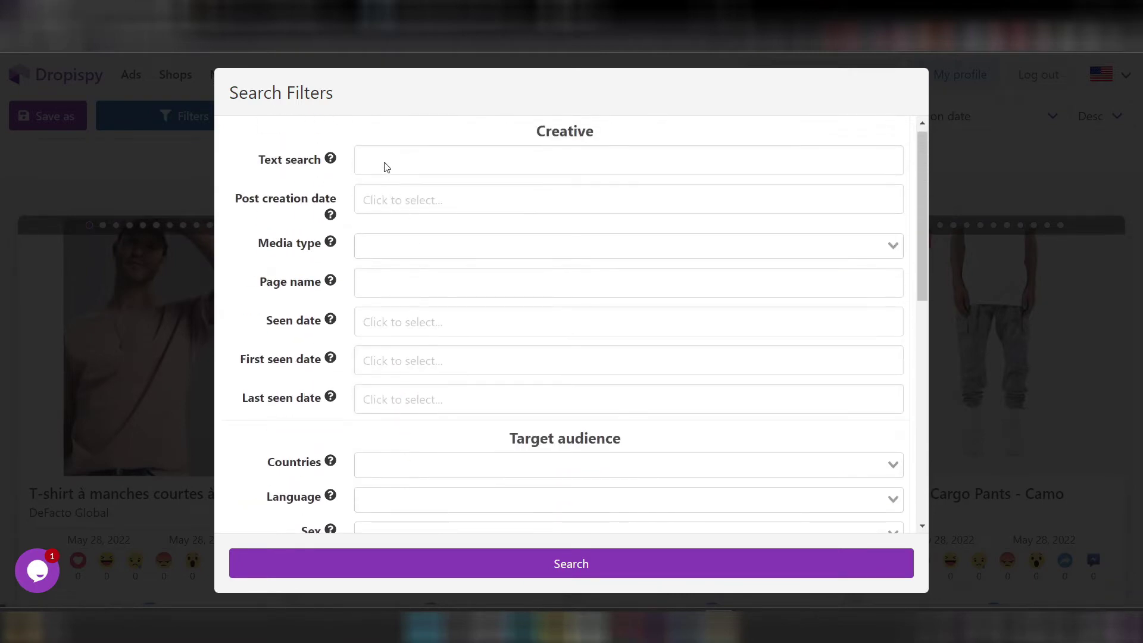
Filter by Countries United States of America and Media type Video, then search.
scroll(398, 347, down, 2)
click(399, 345)
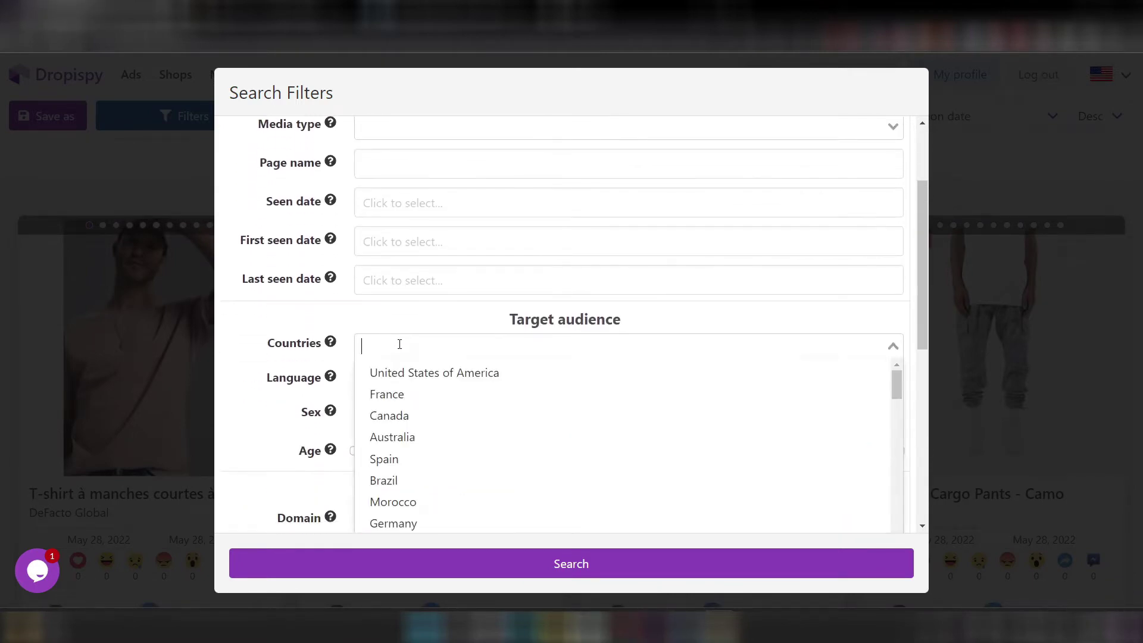
click(395, 378)
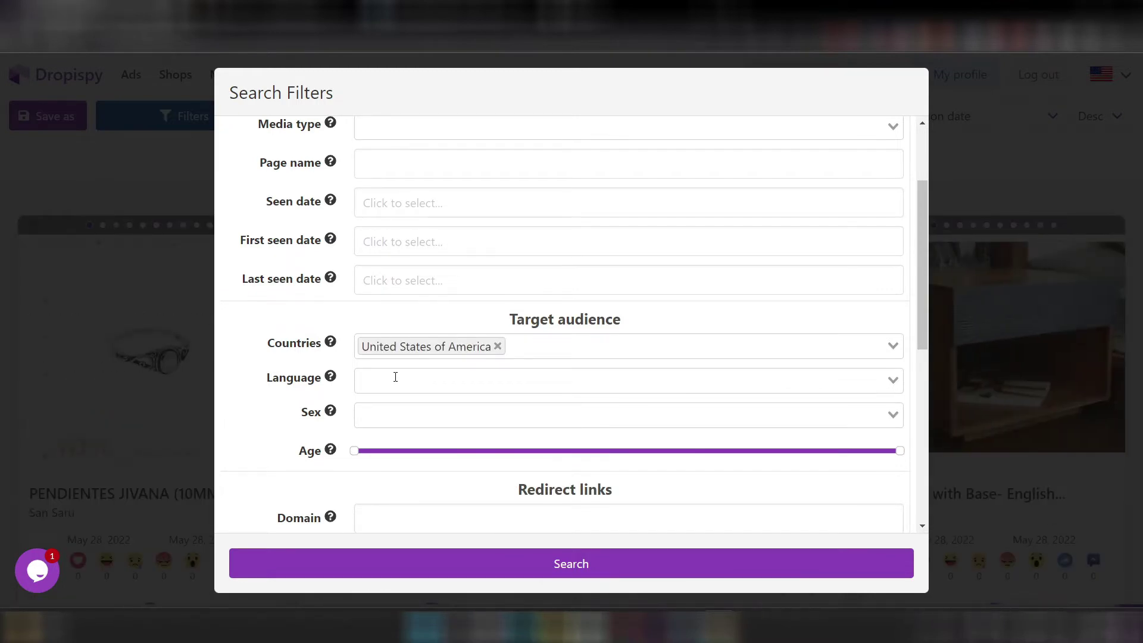
scroll(396, 377, up, 2)
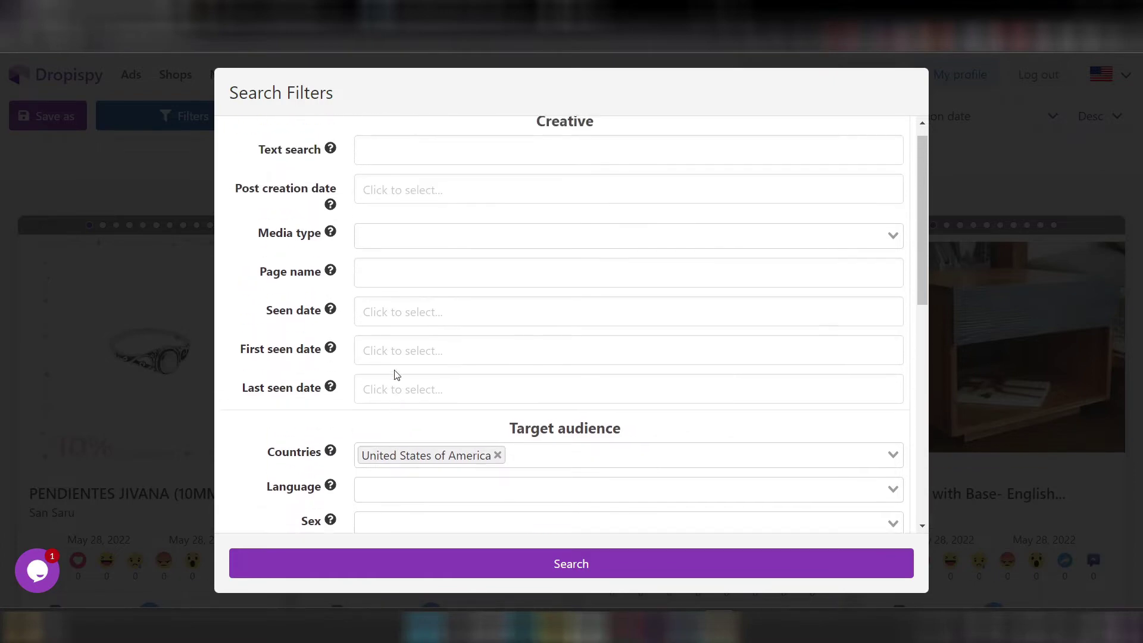
click(383, 237)
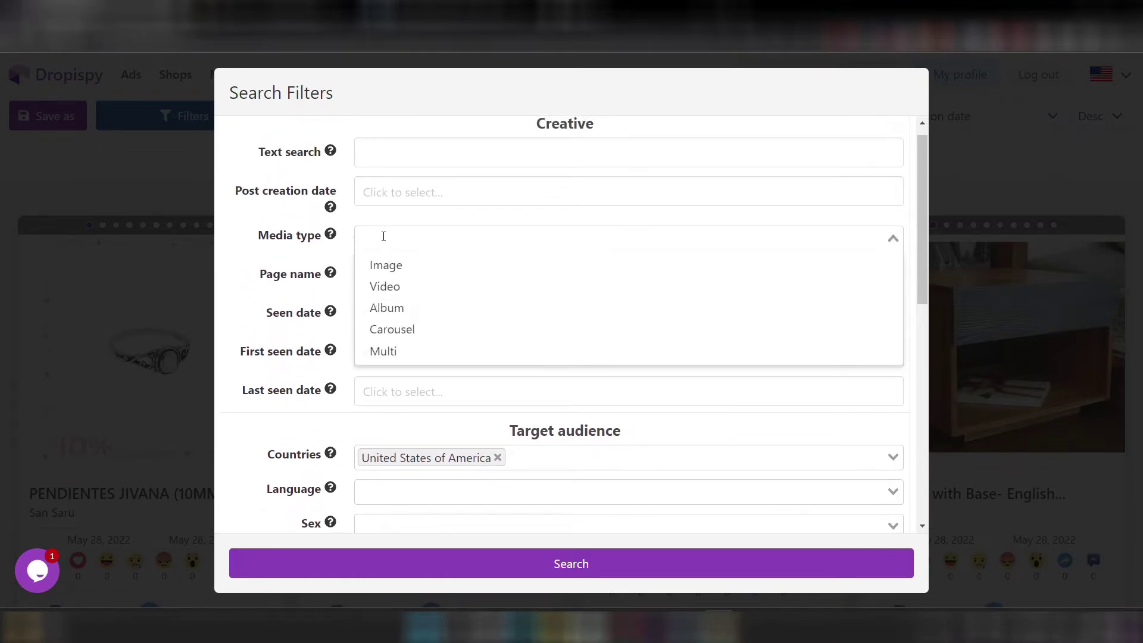
click(383, 288)
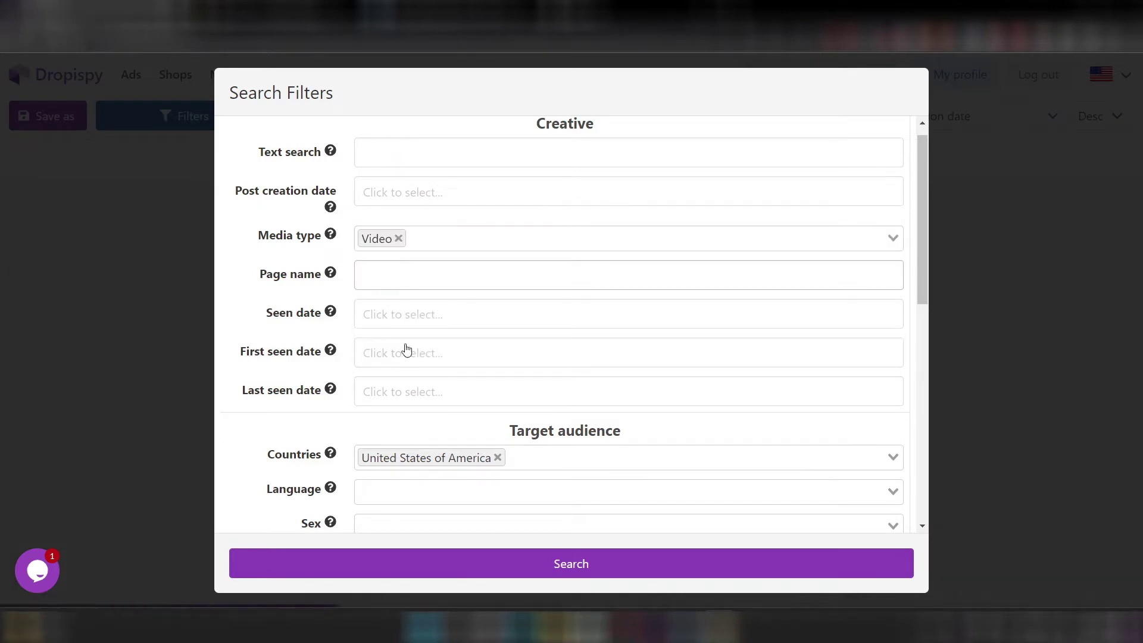
click(454, 571)
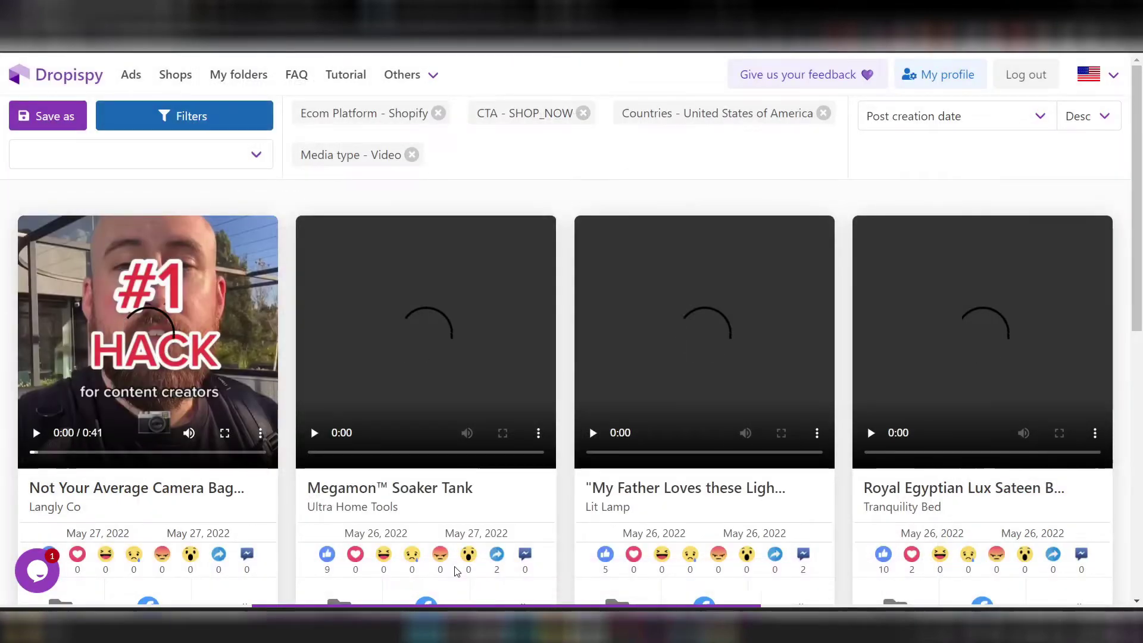
Scroll the Shopify, SHOP_NOW, US video ad results and reopen Search Filters.
scroll(455, 570, down, 4)
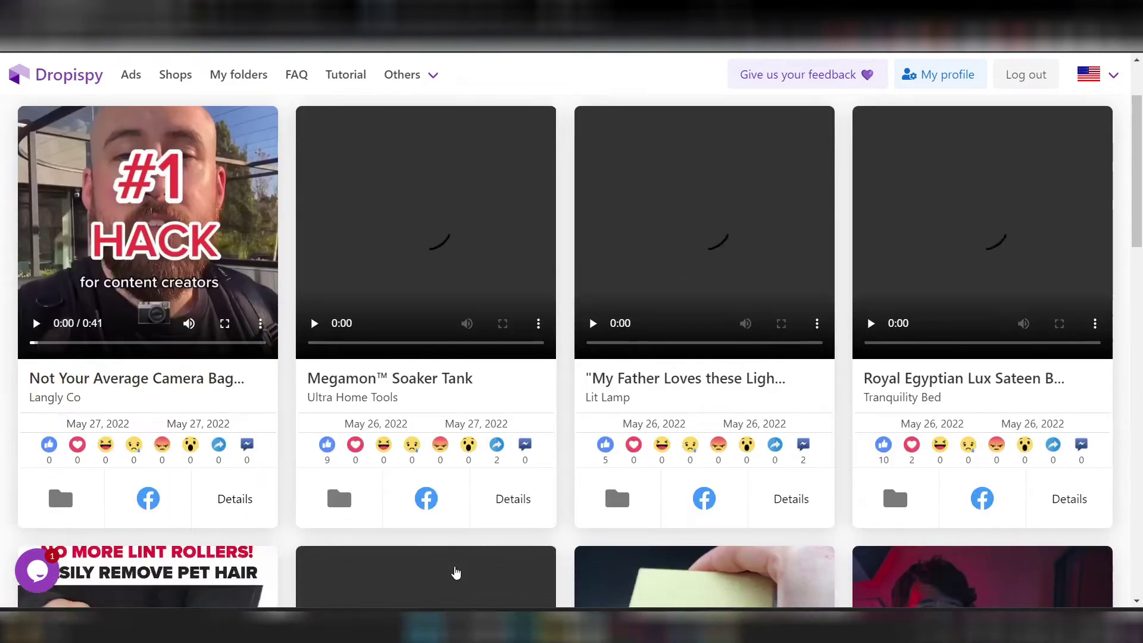
scroll(455, 570, down, 5)
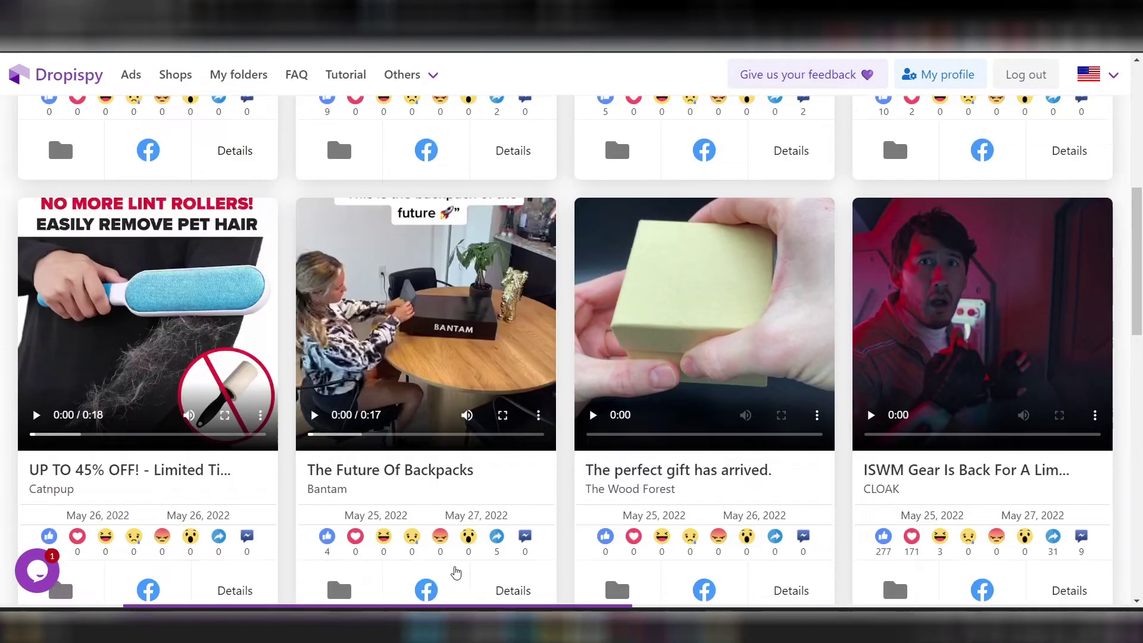
scroll(454, 571, down, 4)
scroll(455, 570, up, 4)
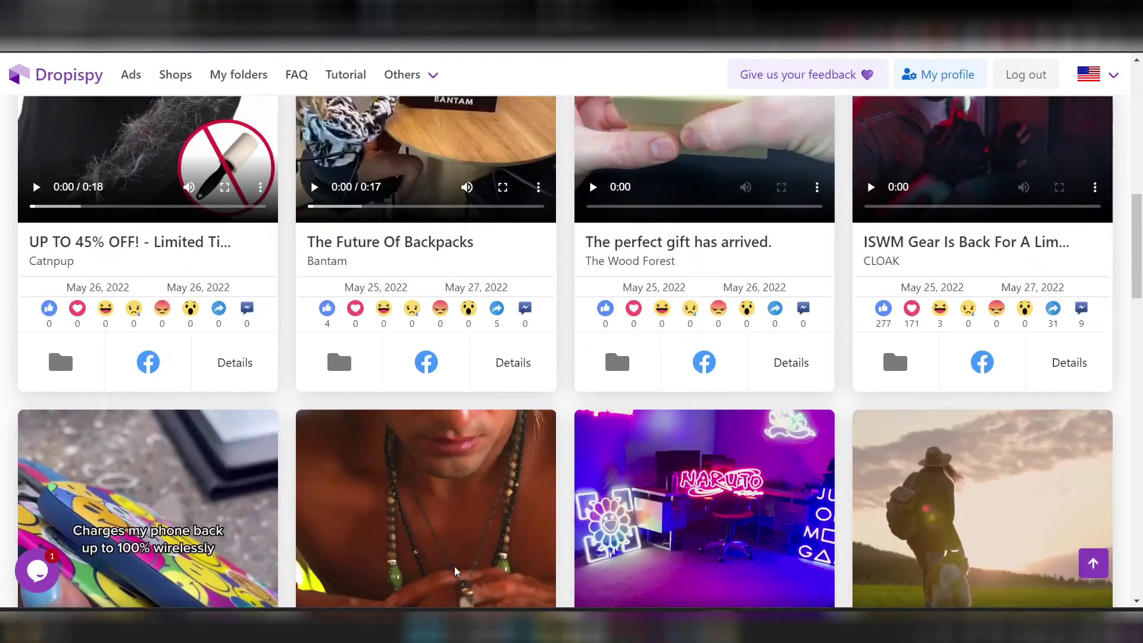
scroll(452, 403, down, 8)
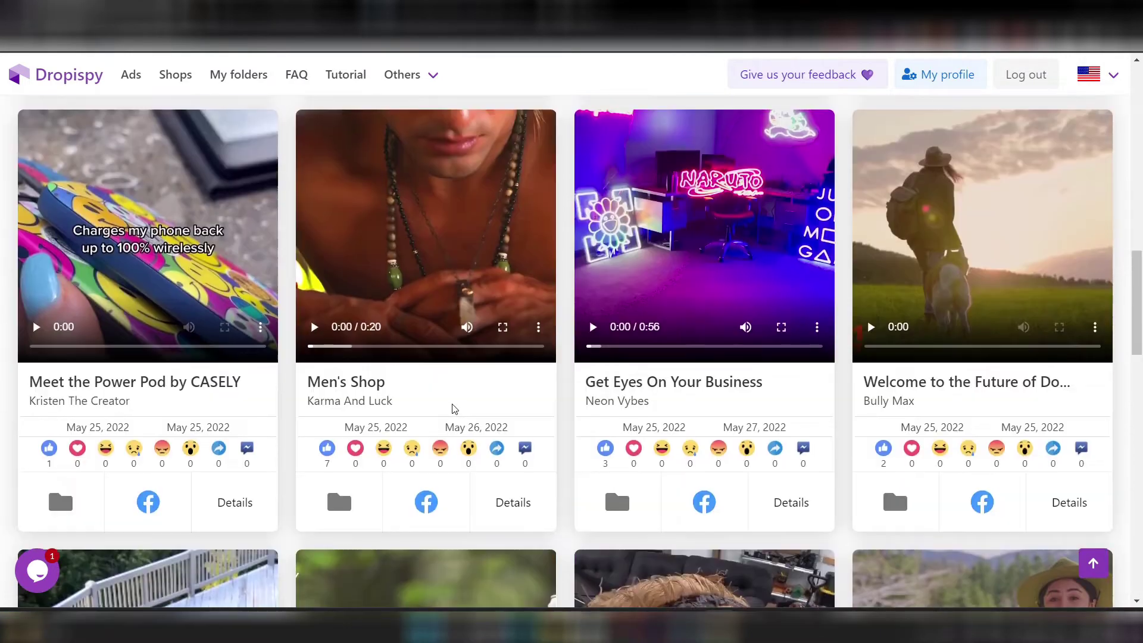
scroll(453, 409, up, 19)
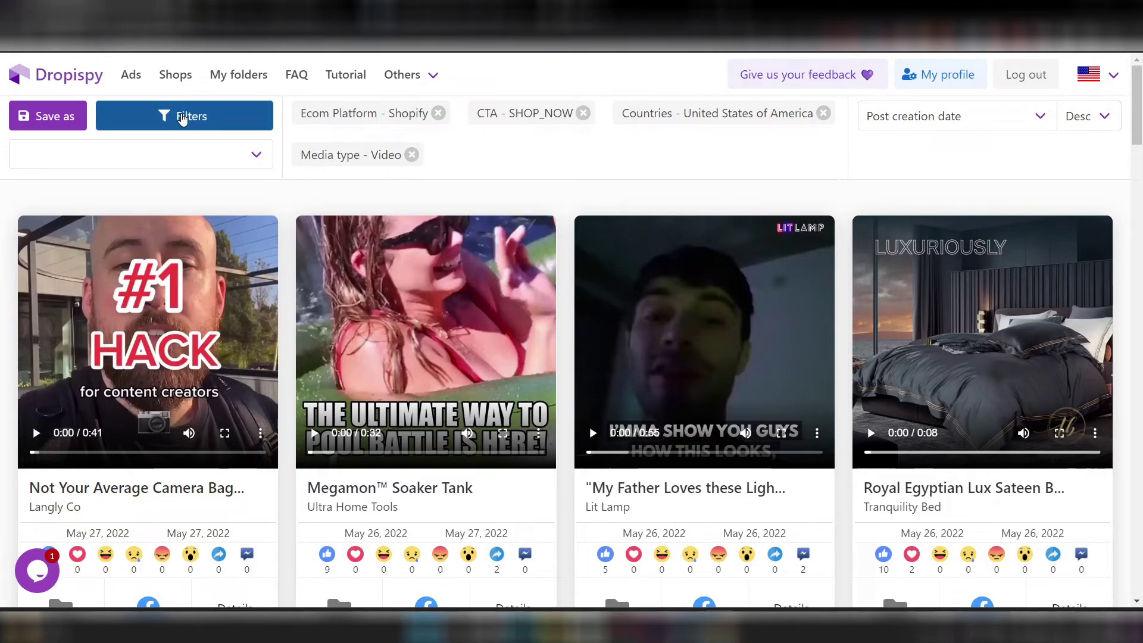
click(182, 117)
scroll(308, 343, down, 3)
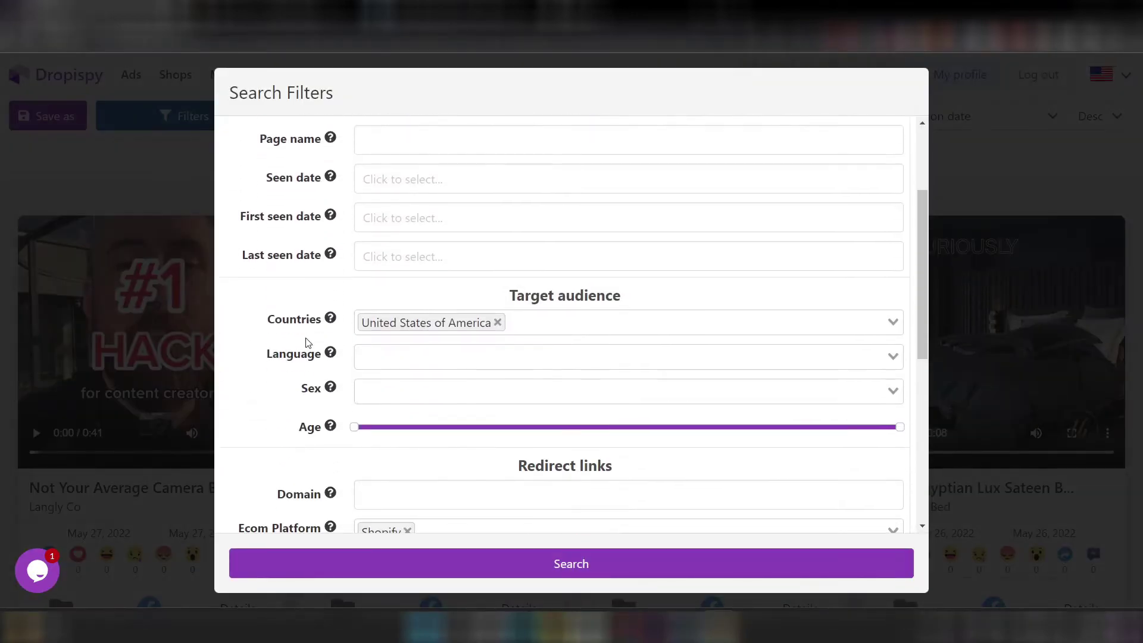
scroll(308, 343, down, 6)
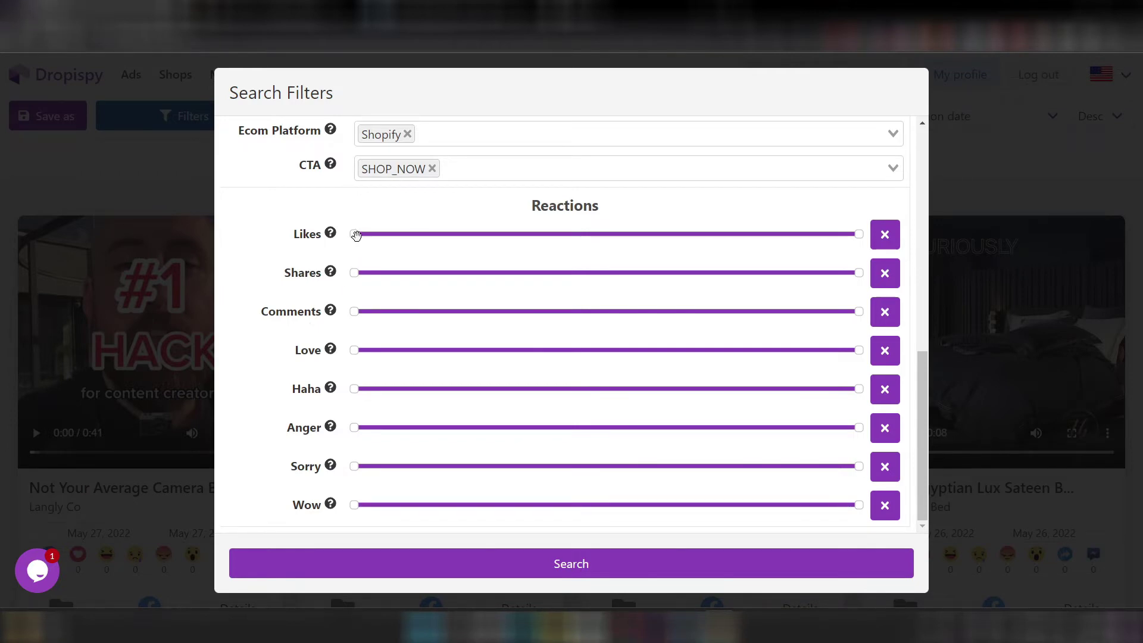
drag(355, 234, 453, 232)
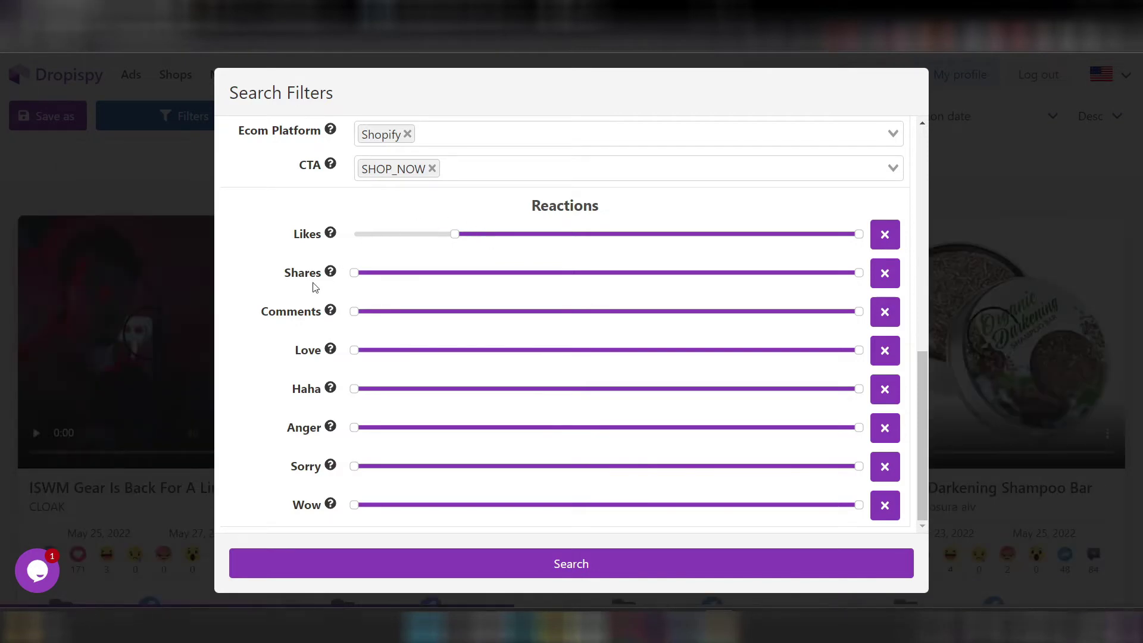
scroll(314, 287, up, 10)
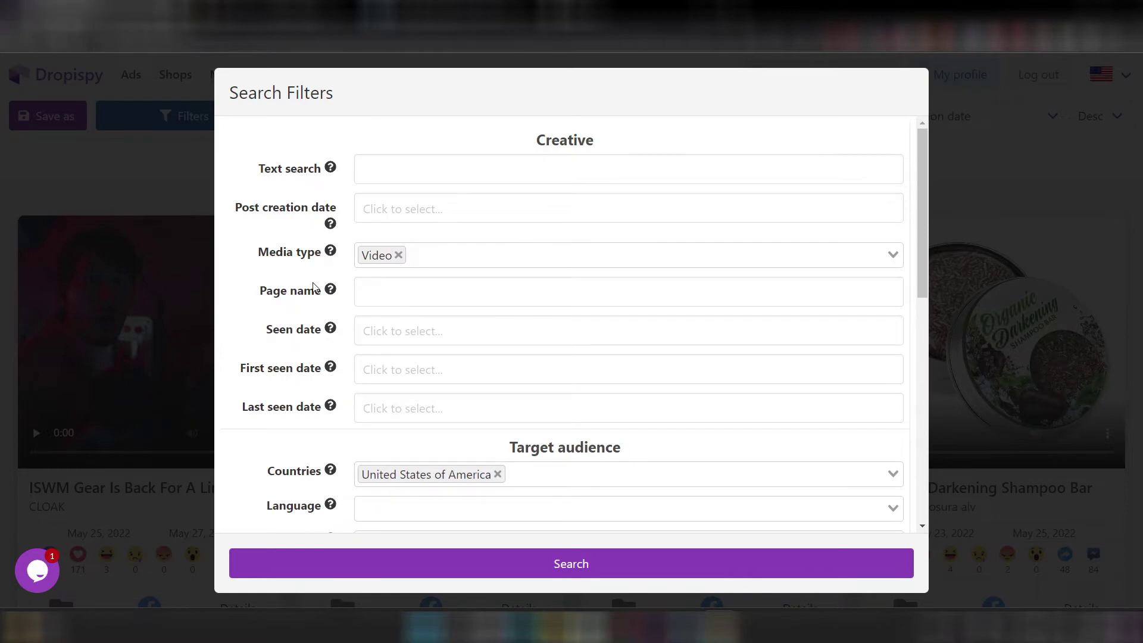
click(401, 176)
text(dog)
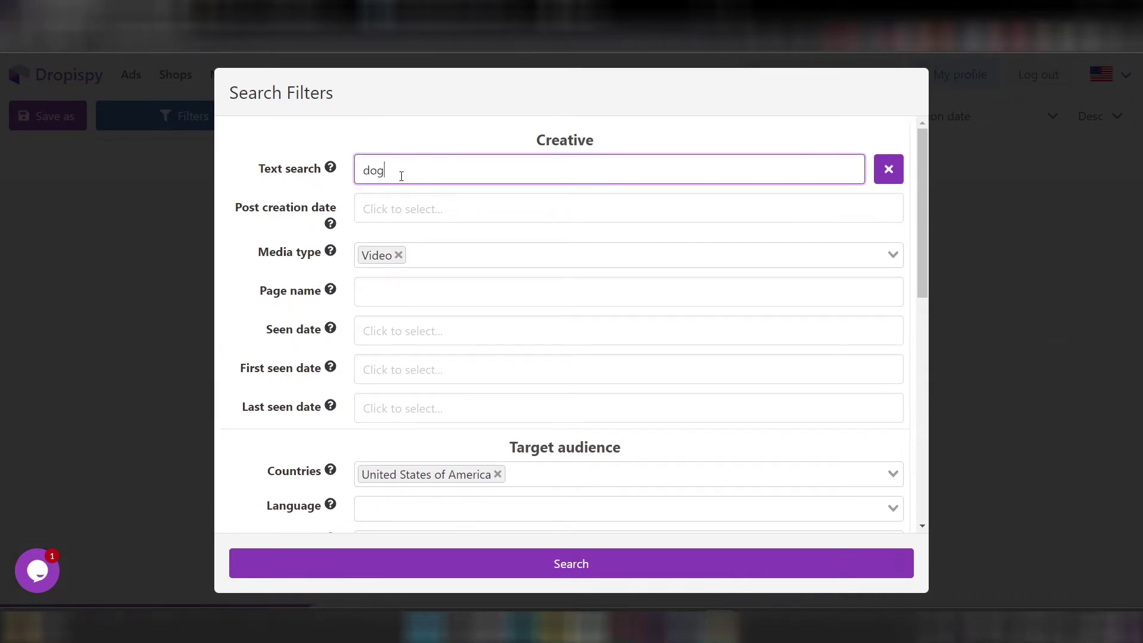
click(495, 569)
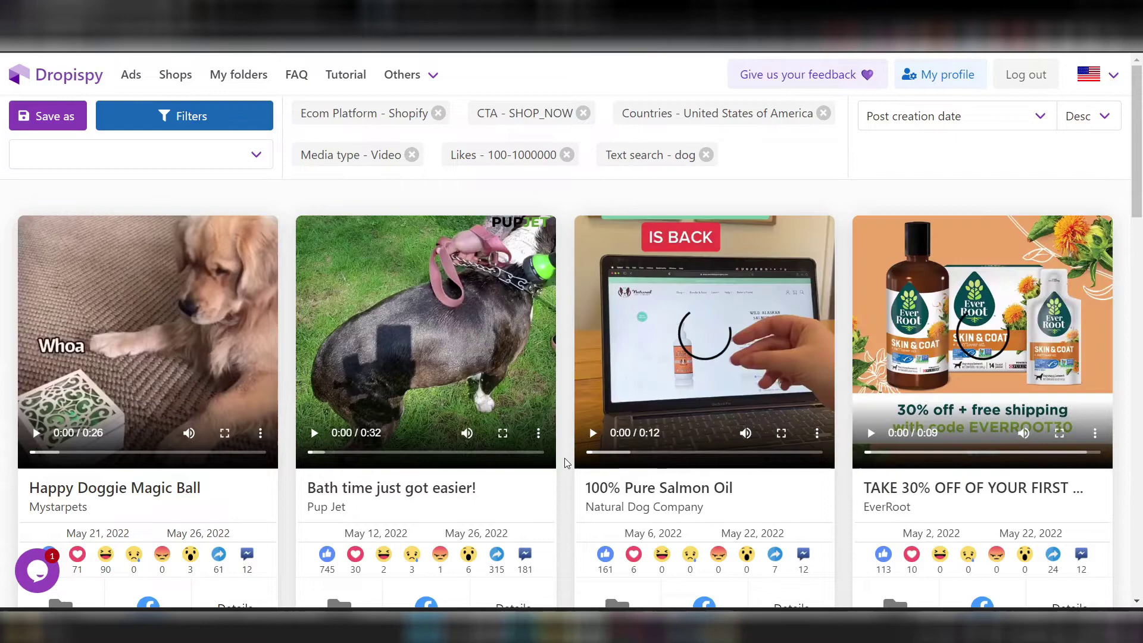
scroll(563, 497, down, 9)
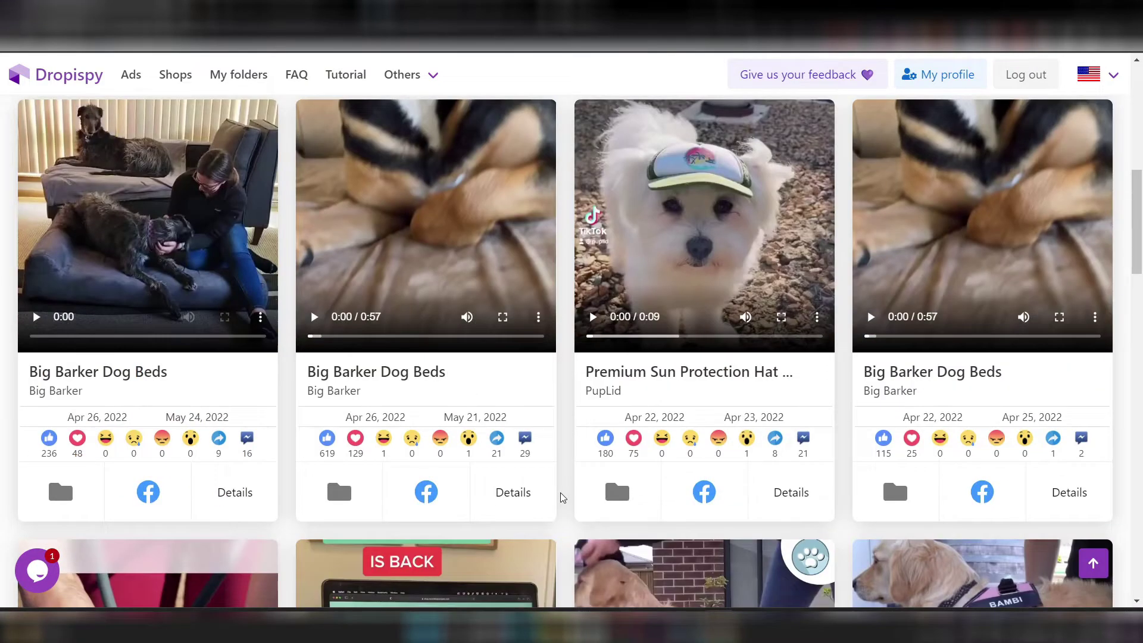
scroll(563, 497, down, 3)
scroll(562, 497, down, 3)
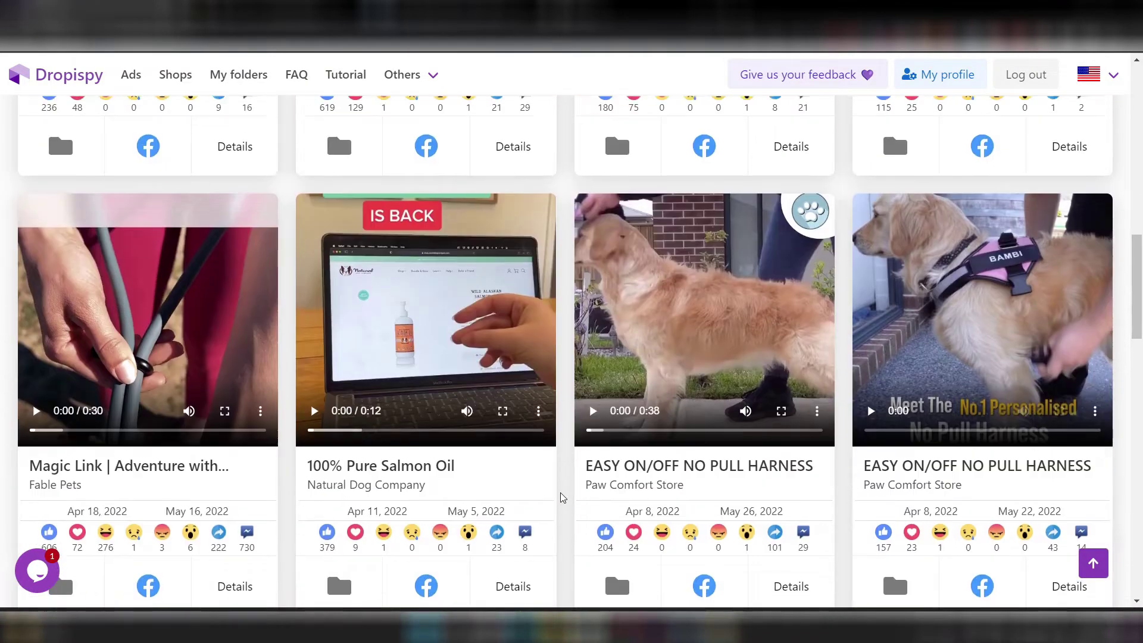
scroll(563, 498, down, 6)
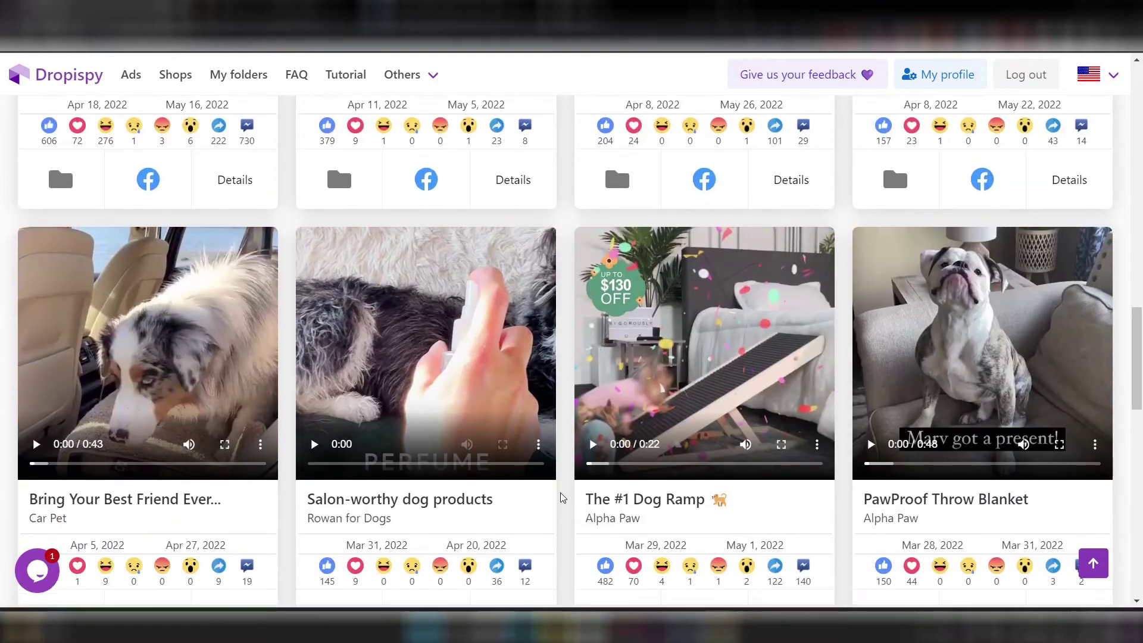
scroll(562, 497, down, 3)
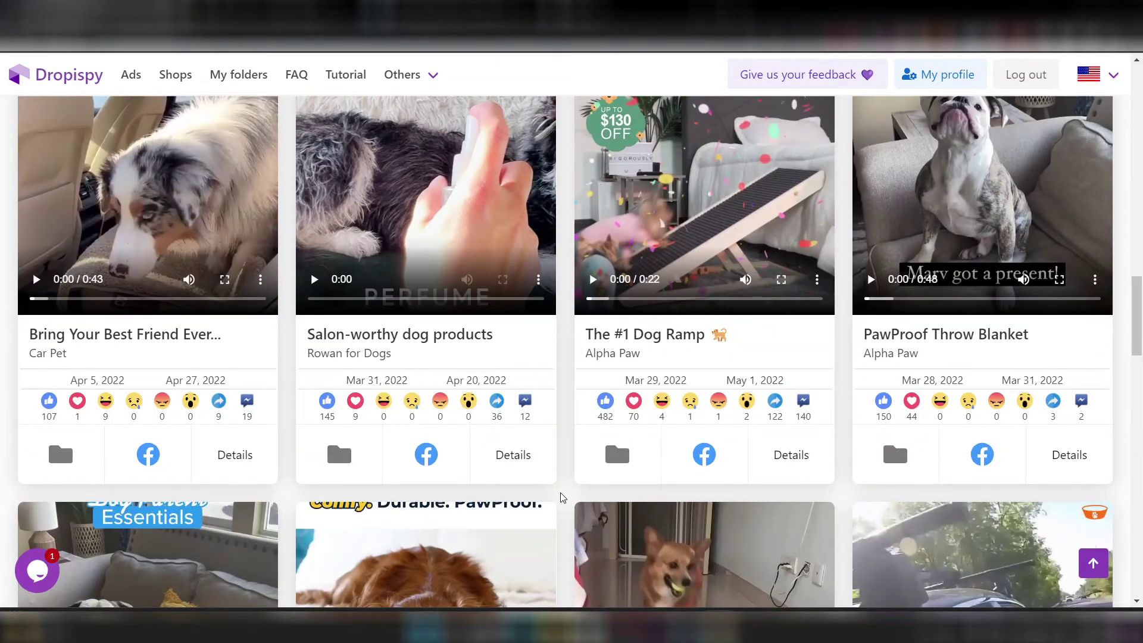
scroll(562, 498, down, 5)
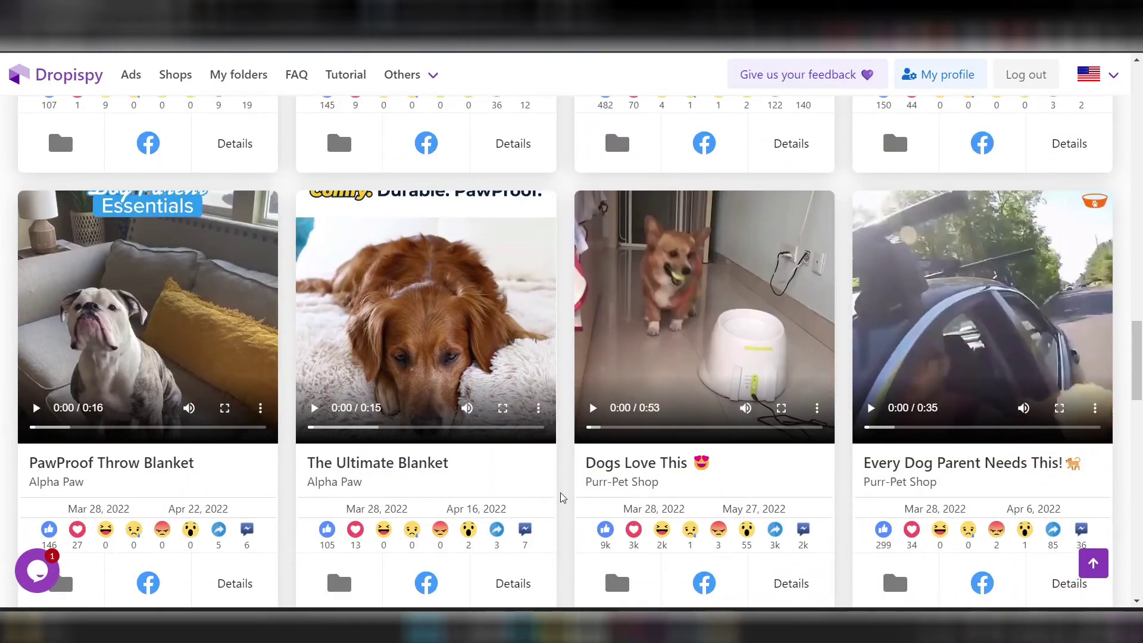
scroll(563, 498, down, 7)
scroll(571, 440, down, 2)
scroll(570, 440, down, 3)
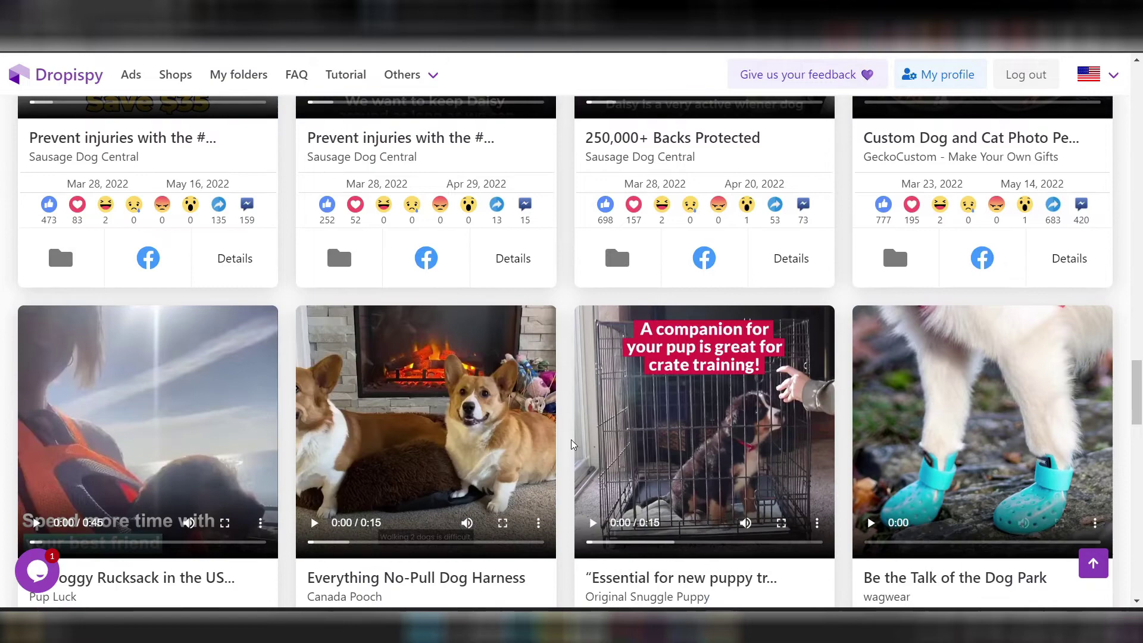
scroll(564, 467, down, 3)
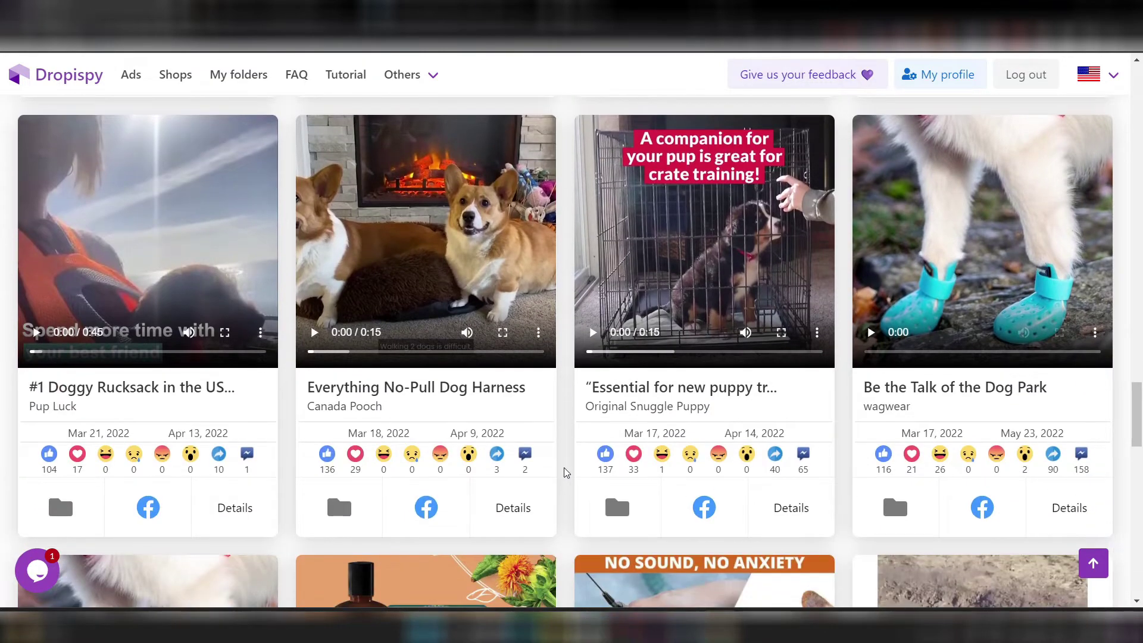
scroll(563, 467, down, 4)
scroll(564, 466, down, 3)
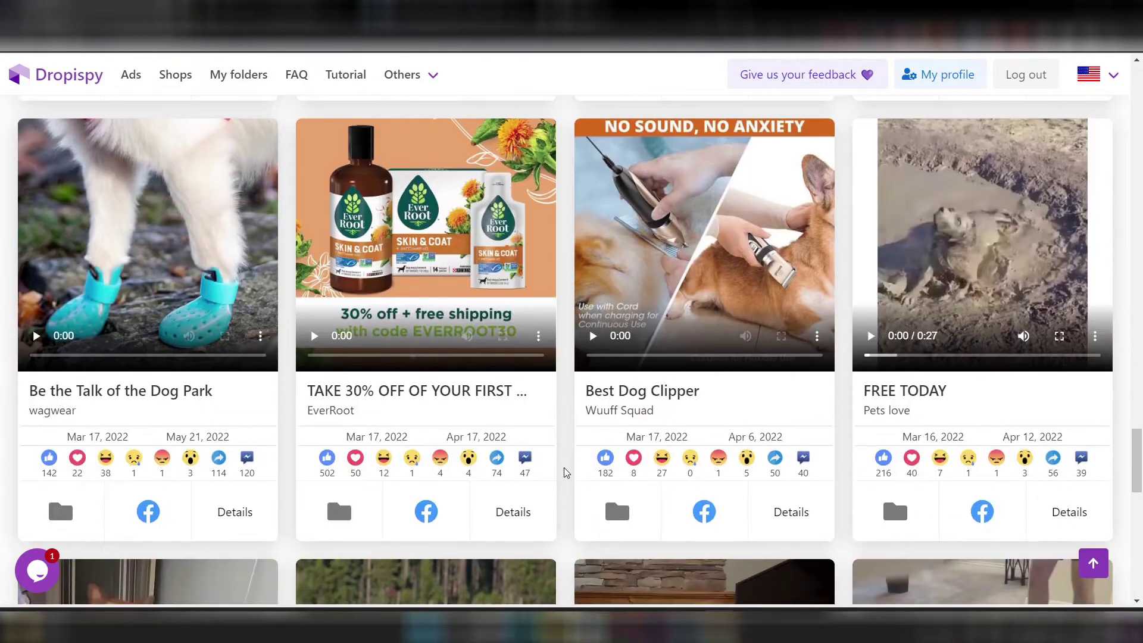
scroll(563, 467, down, 3)
scroll(564, 466, down, 3)
scroll(563, 467, up, 1)
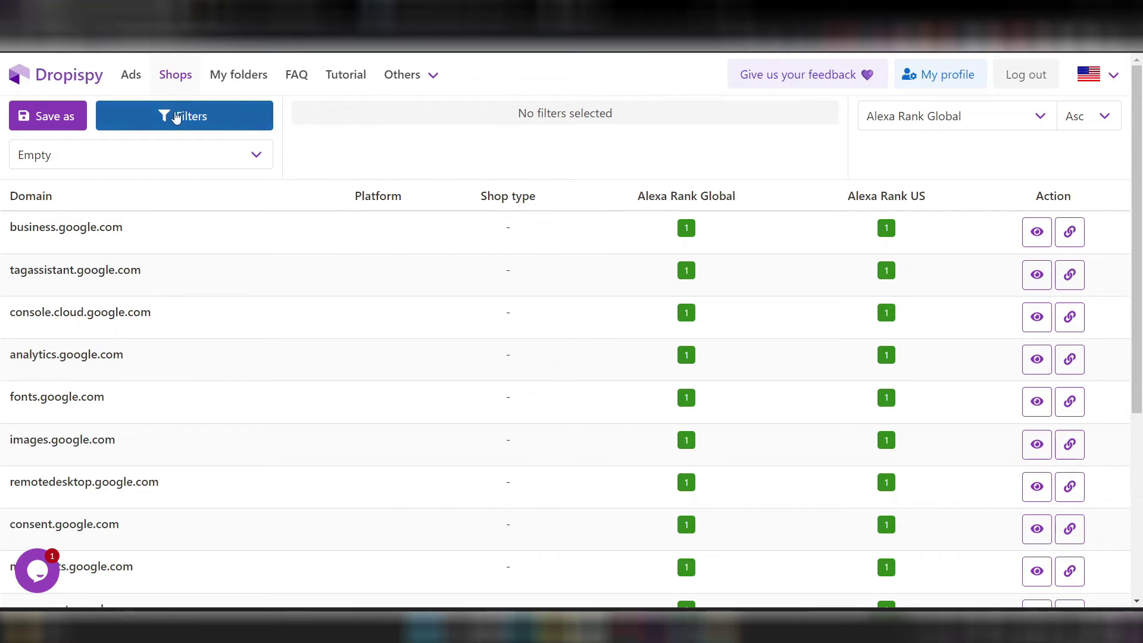
Filter the Shops list by Domain buyfordog.com and run the search.
click(213, 116)
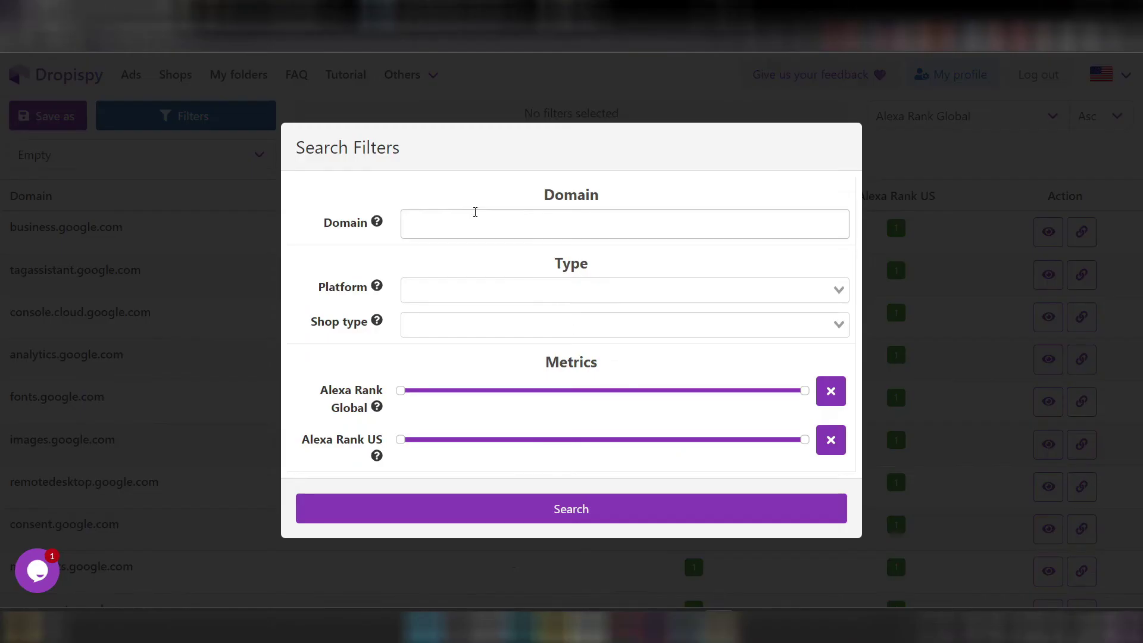
click(475, 212)
text(buyfordog.com)
click(548, 505)
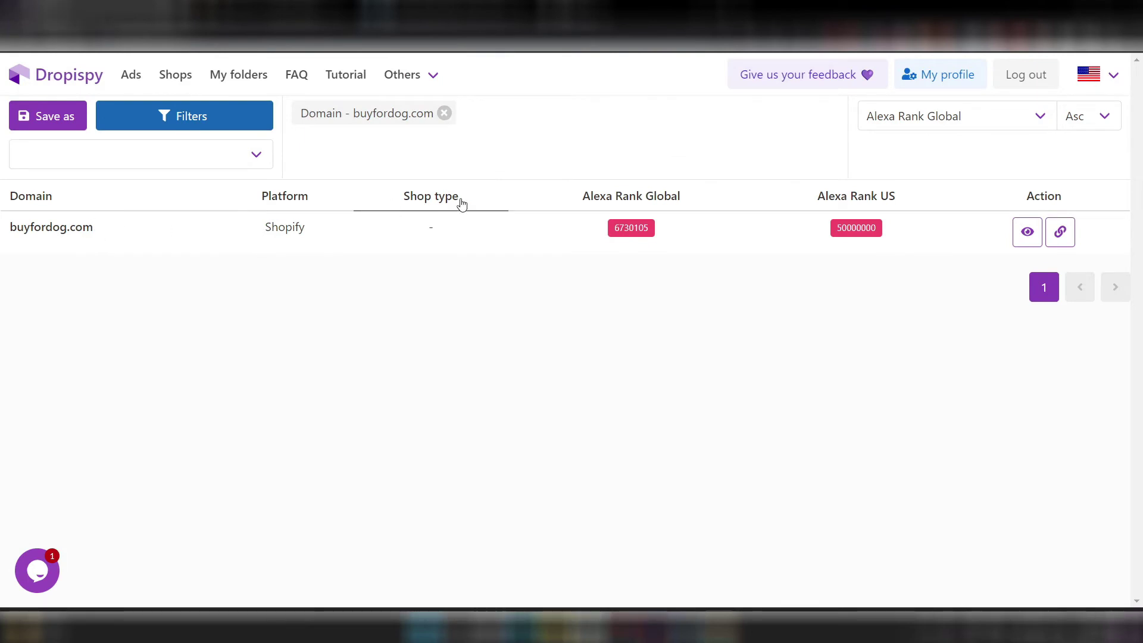
Open buyfordog.com's shop details and scroll through its web pages to the 8 Facebook Ads.
click(1032, 244)
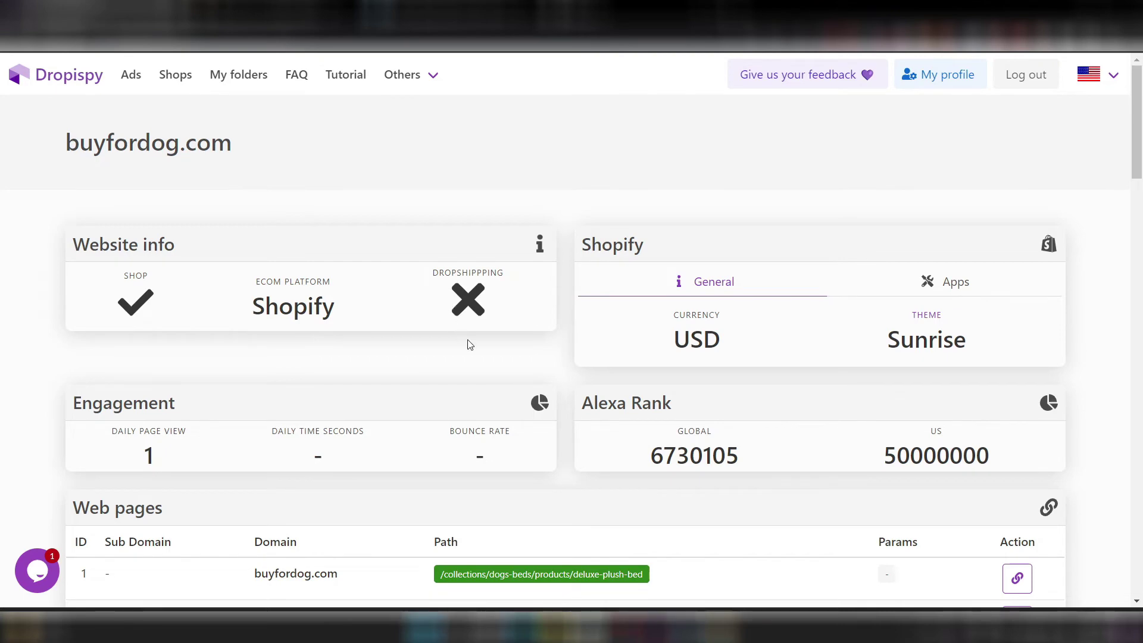
scroll(468, 340, down, 2)
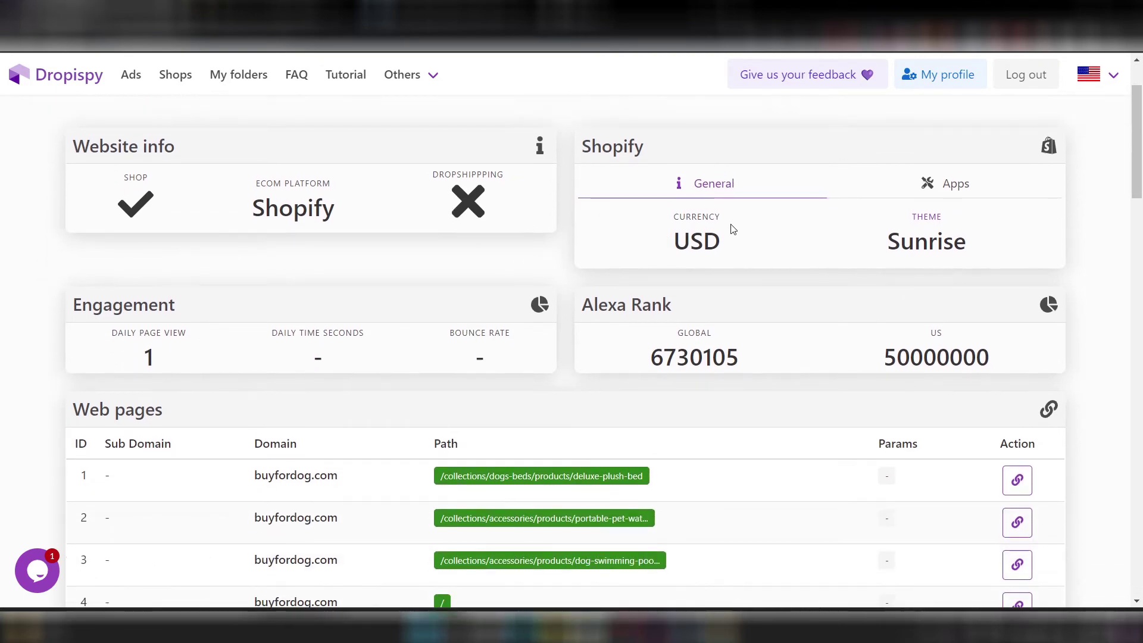
scroll(709, 299, down, 2)
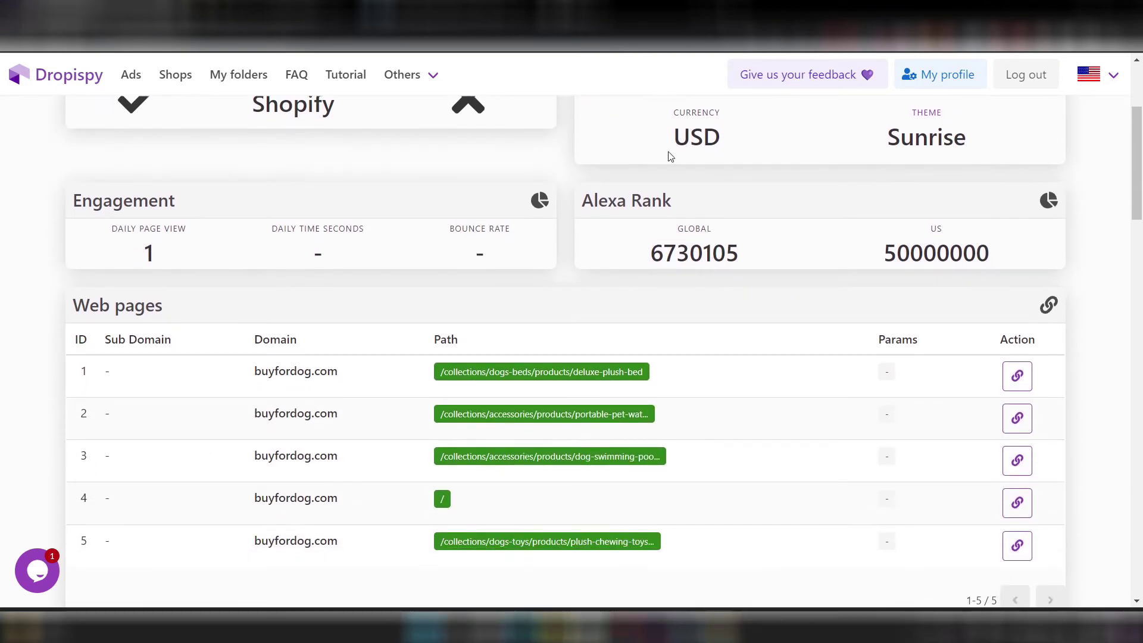
scroll(335, 231, down, 2)
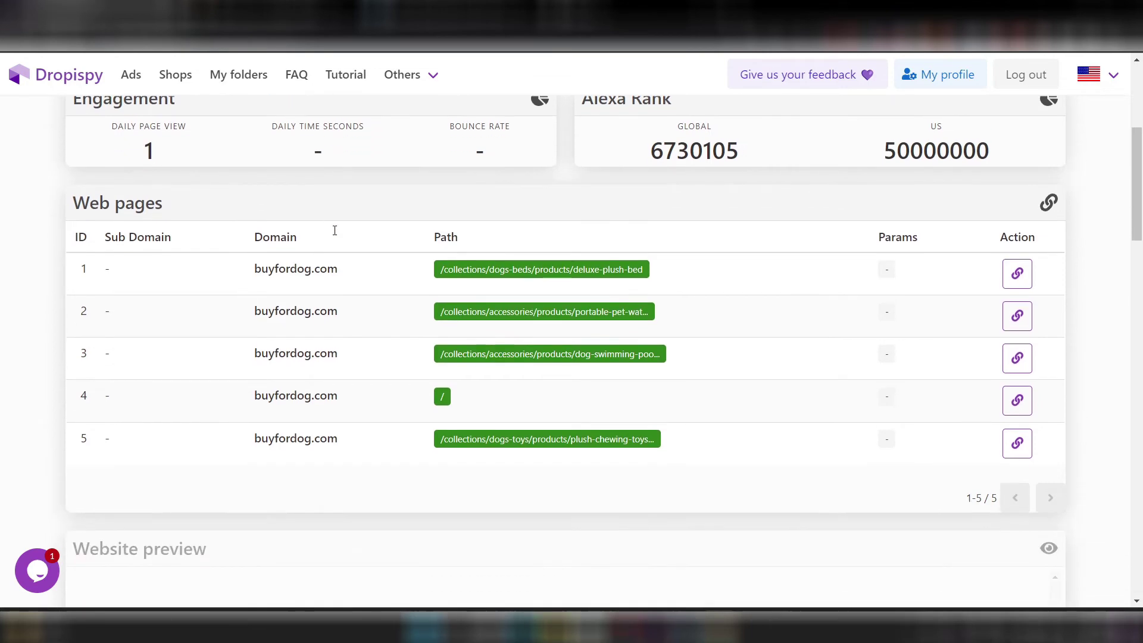
scroll(357, 421, down, 8)
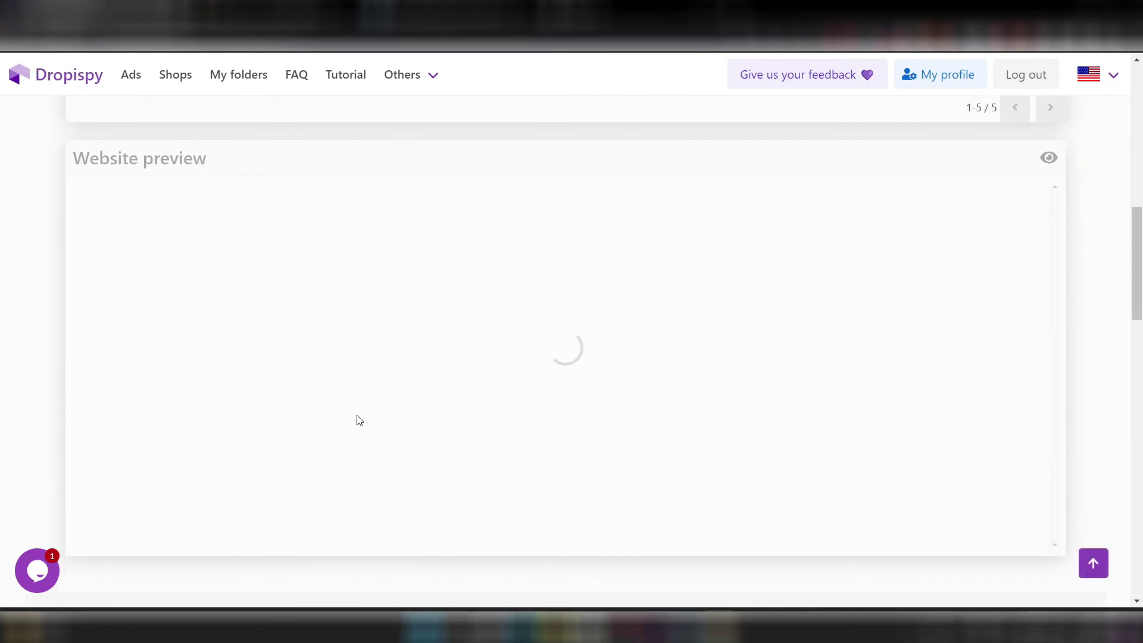
scroll(359, 420, down, 10)
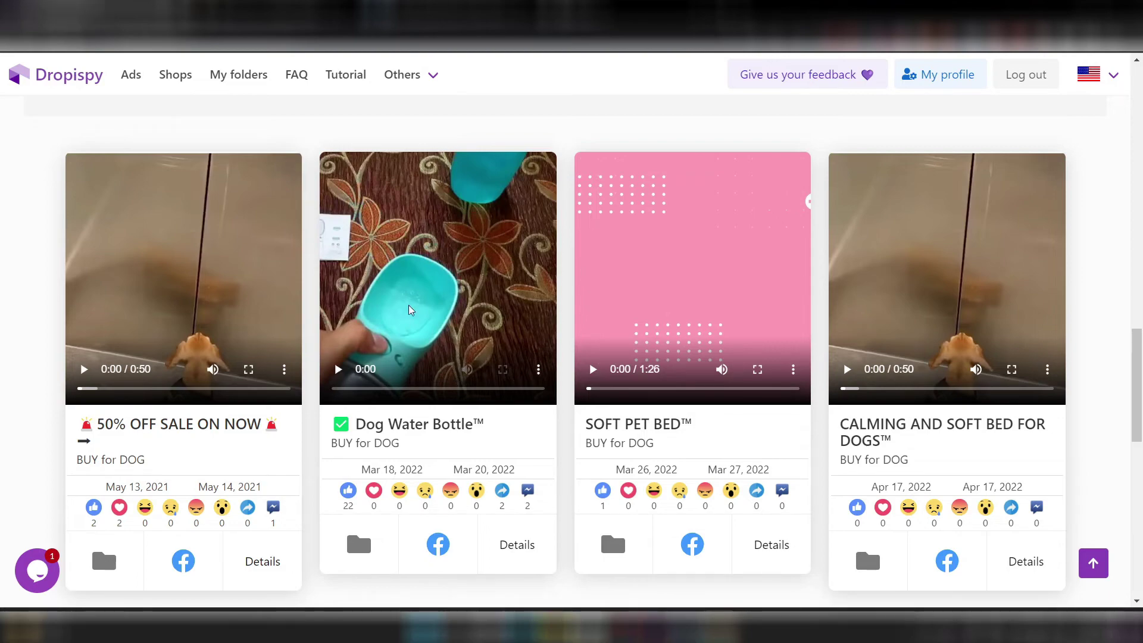
scroll(482, 356, down, 6)
scroll(509, 439, down, 5)
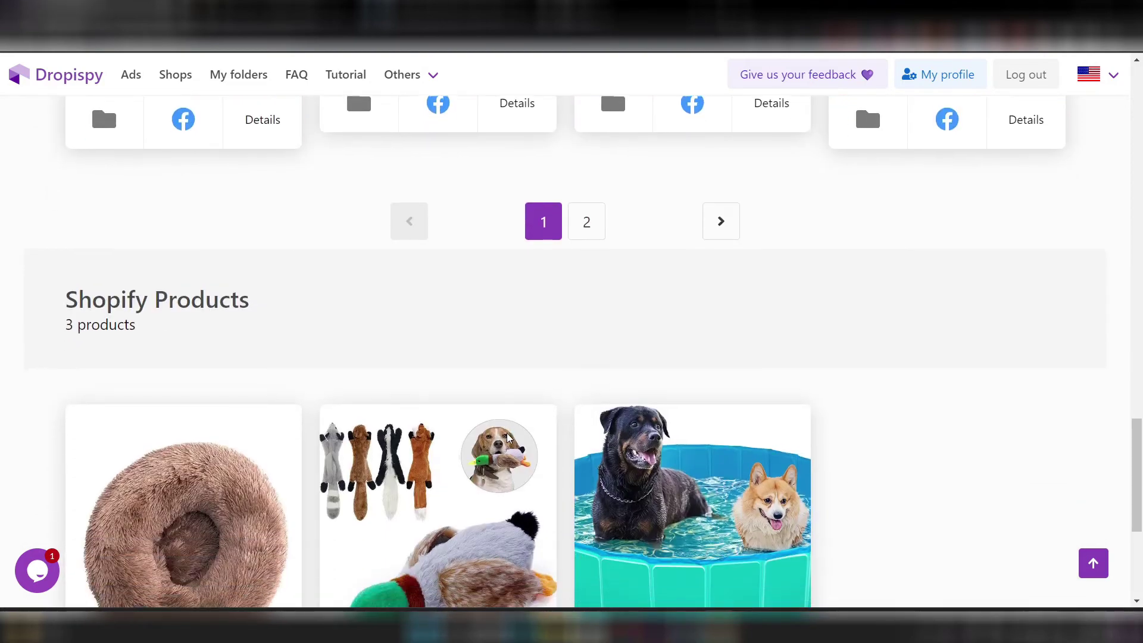
scroll(193, 450, down, 2)
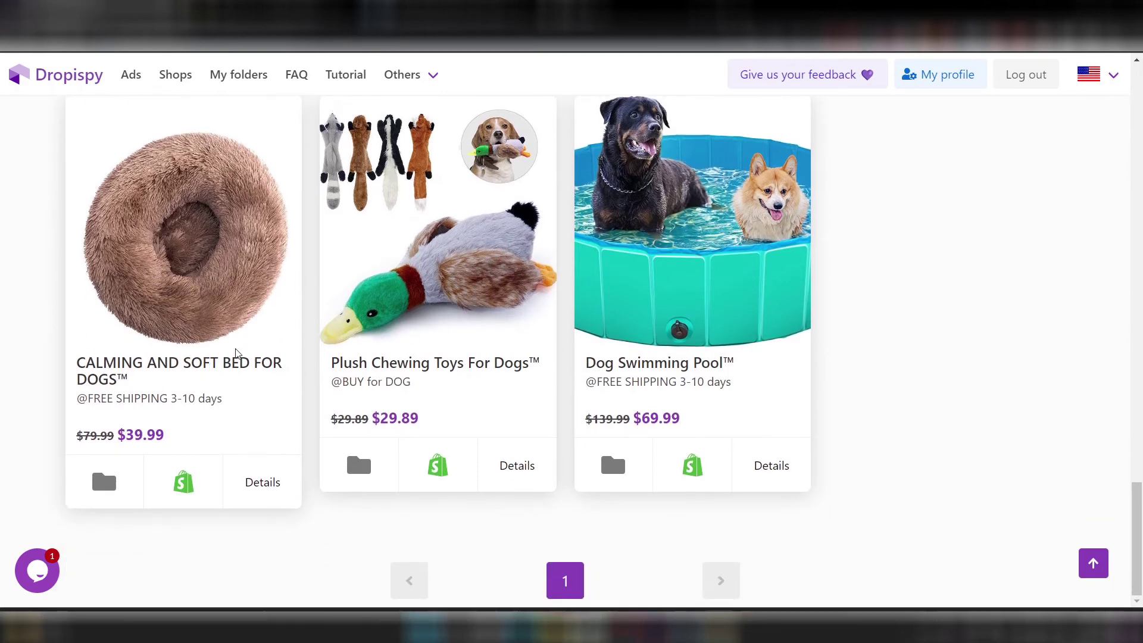
scroll(474, 429, up, 5)
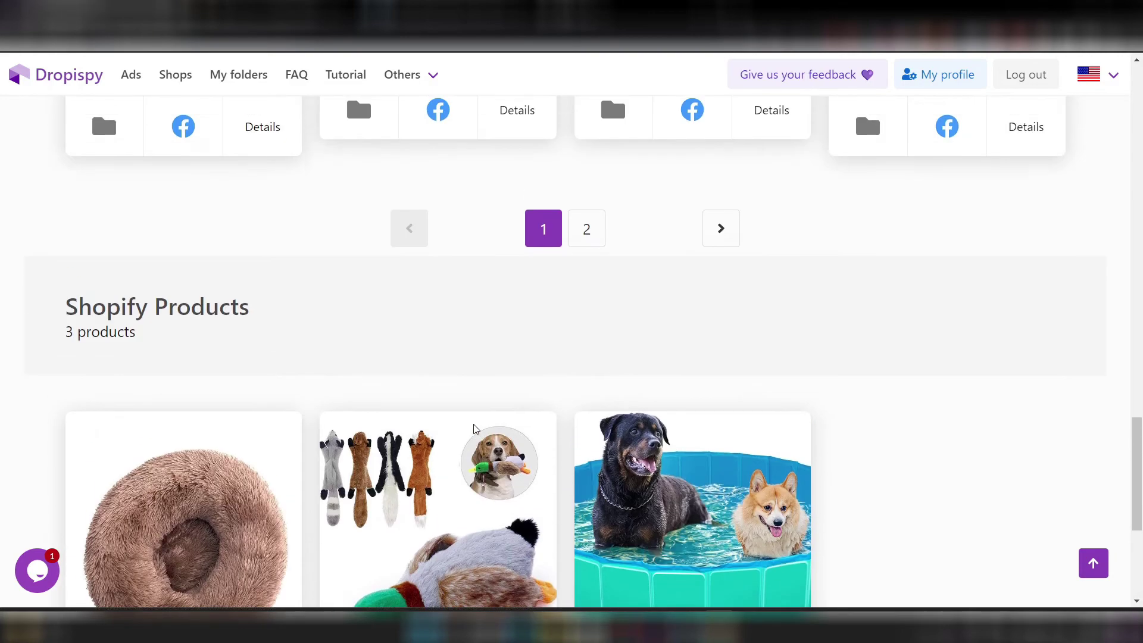
scroll(474, 429, up, 6)
scroll(474, 429, up, 3)
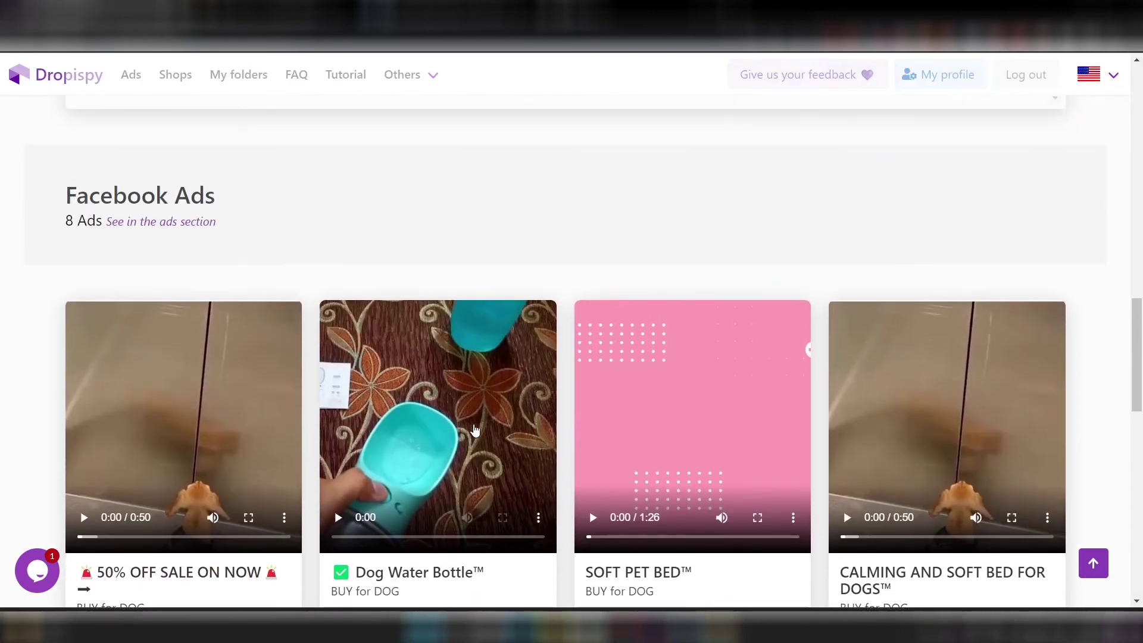
scroll(474, 428, up, 14)
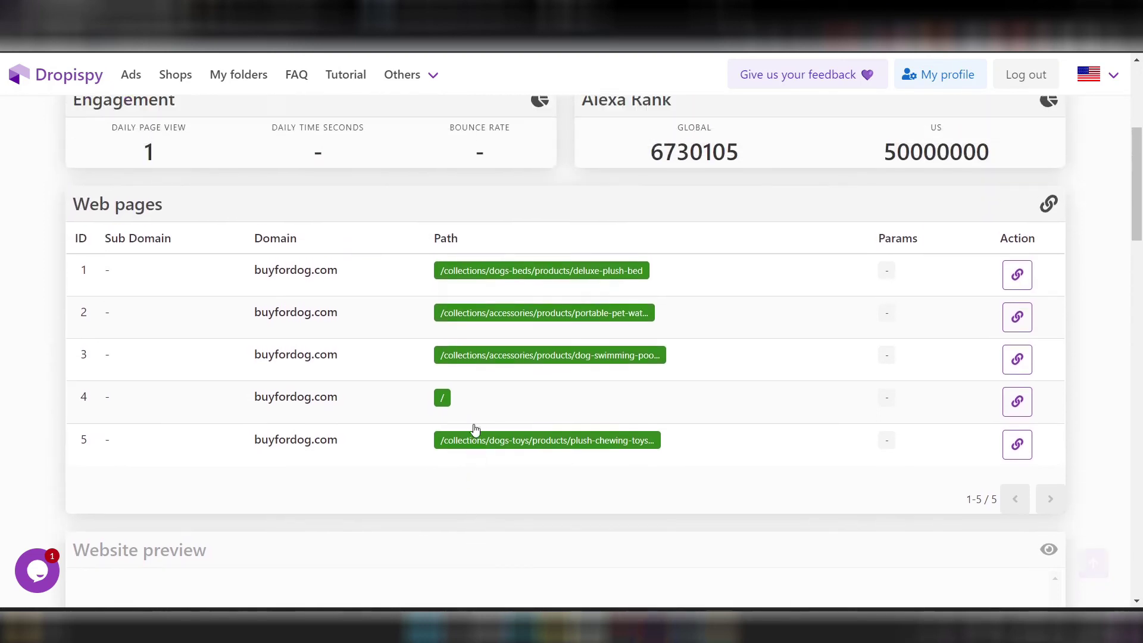
scroll(475, 428, up, 5)
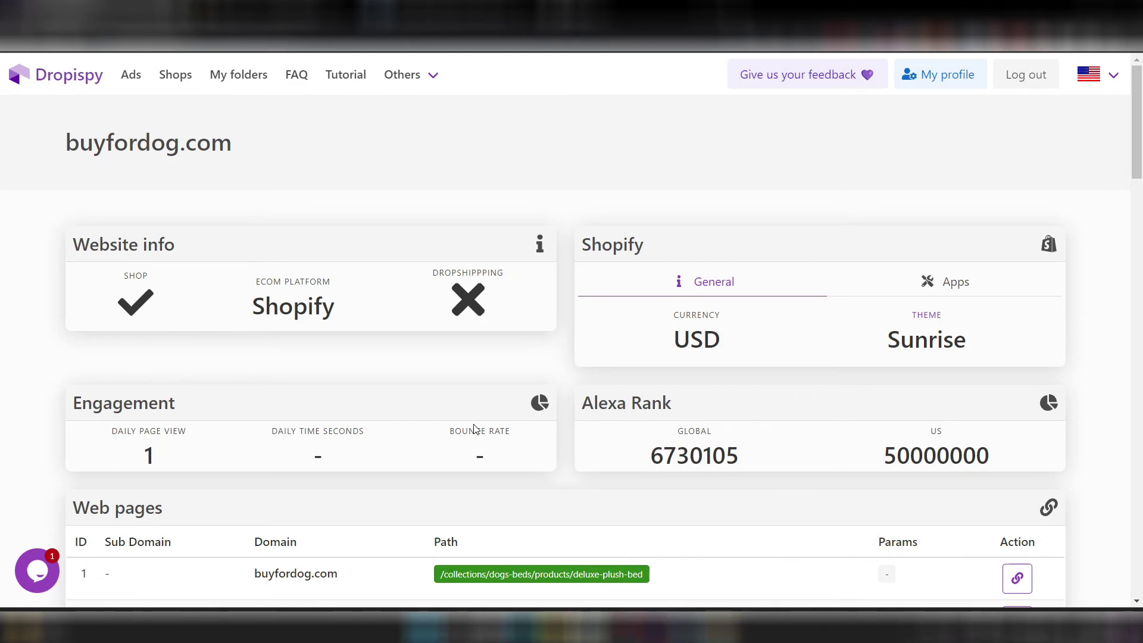
scroll(475, 430, down, 5)
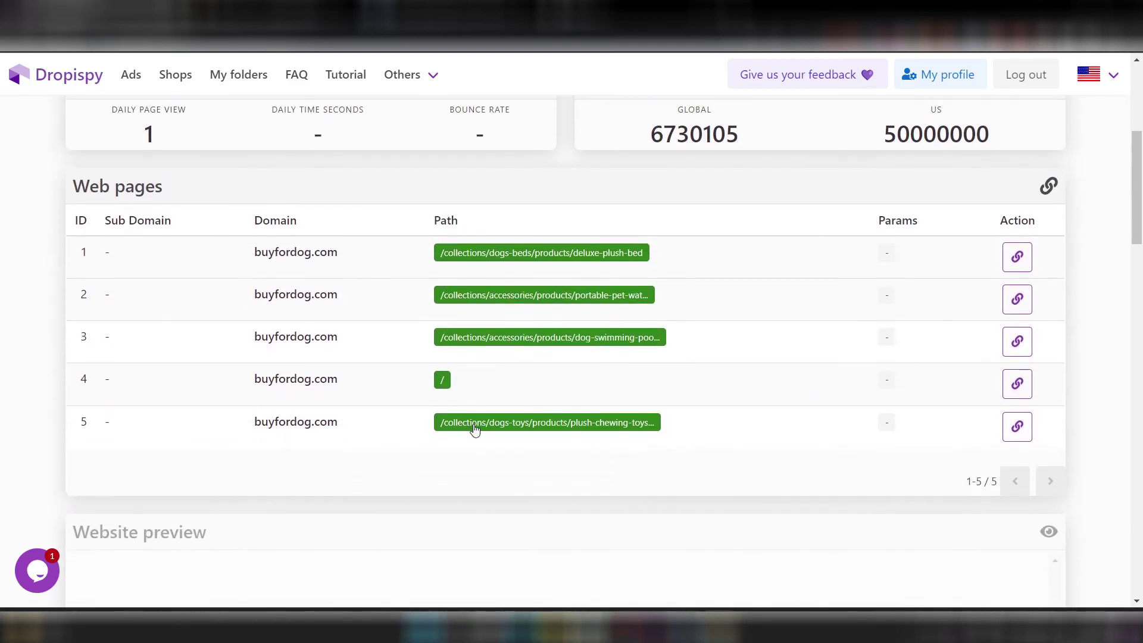